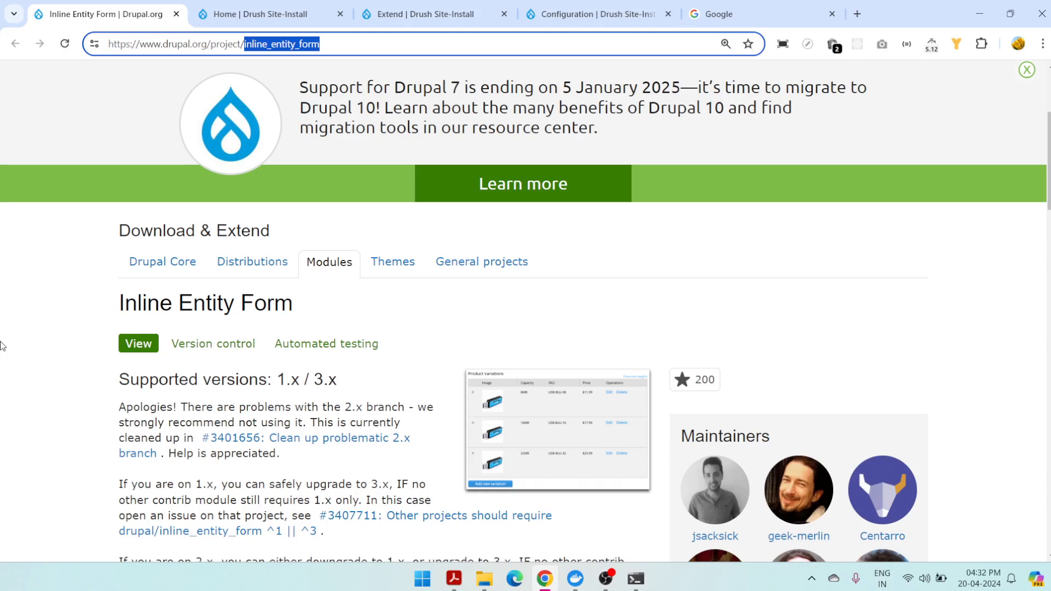
Step: Review the Inline Entity Form project's releases and the terminal output of the module's installation and enabling
scroll(435, 358, "down", 15)
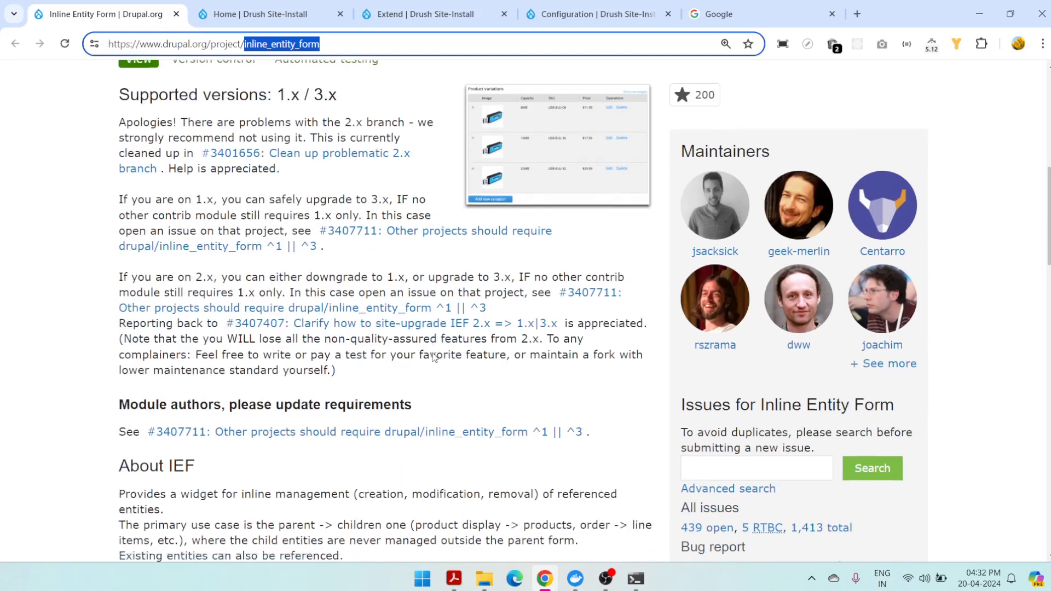
scroll(435, 358, "down", 4)
scroll(443, 333, "up", 2)
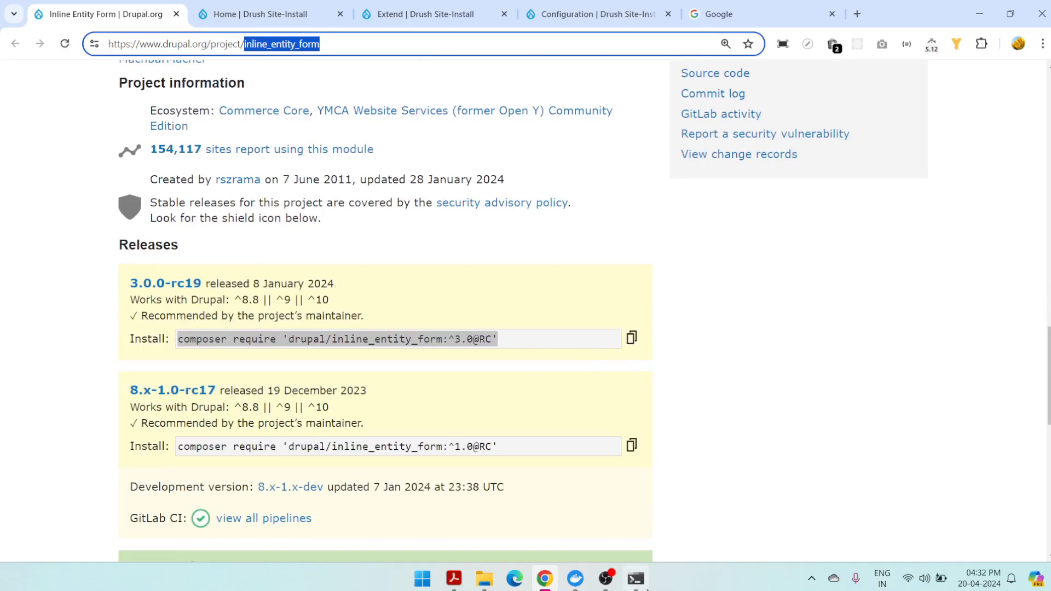
left_click(636, 579)
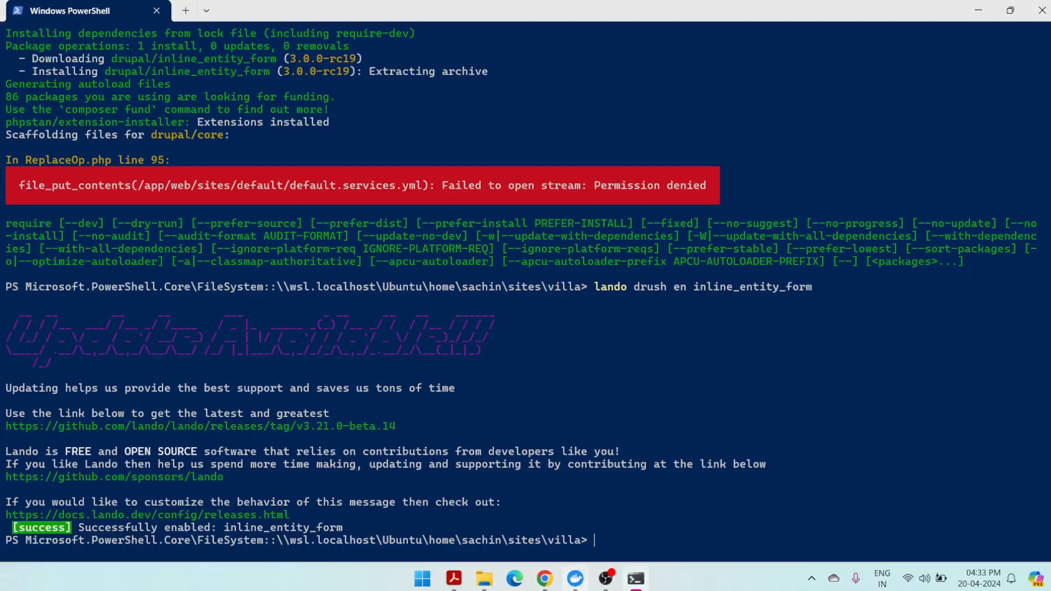
left_click(543, 586)
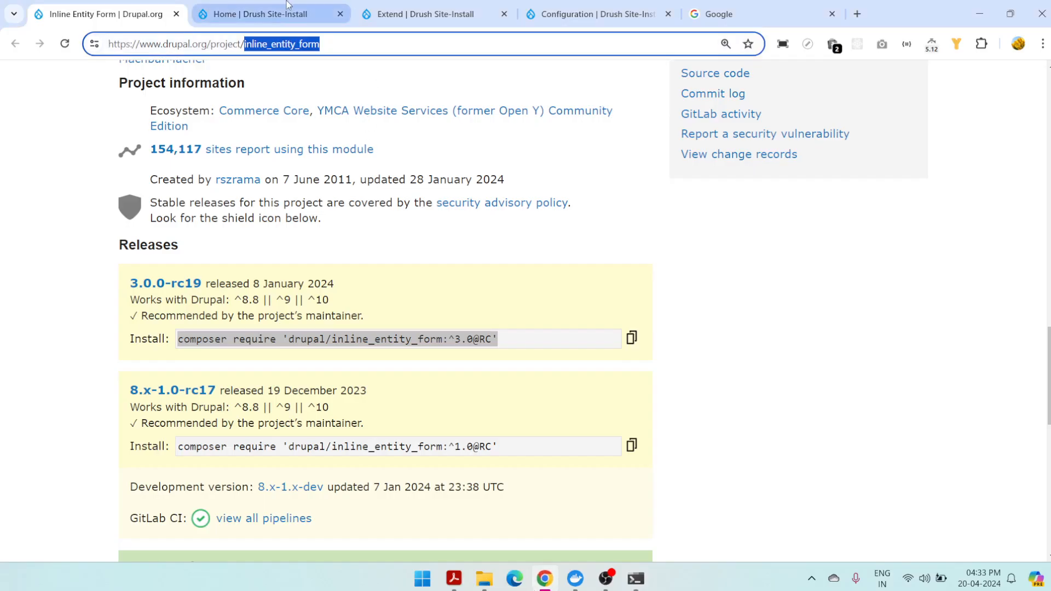
Step: Open the module list of the villa.lndo.site Drupal site and close the duplicate Extend page
left_click(274, 16)
left_click(271, 99)
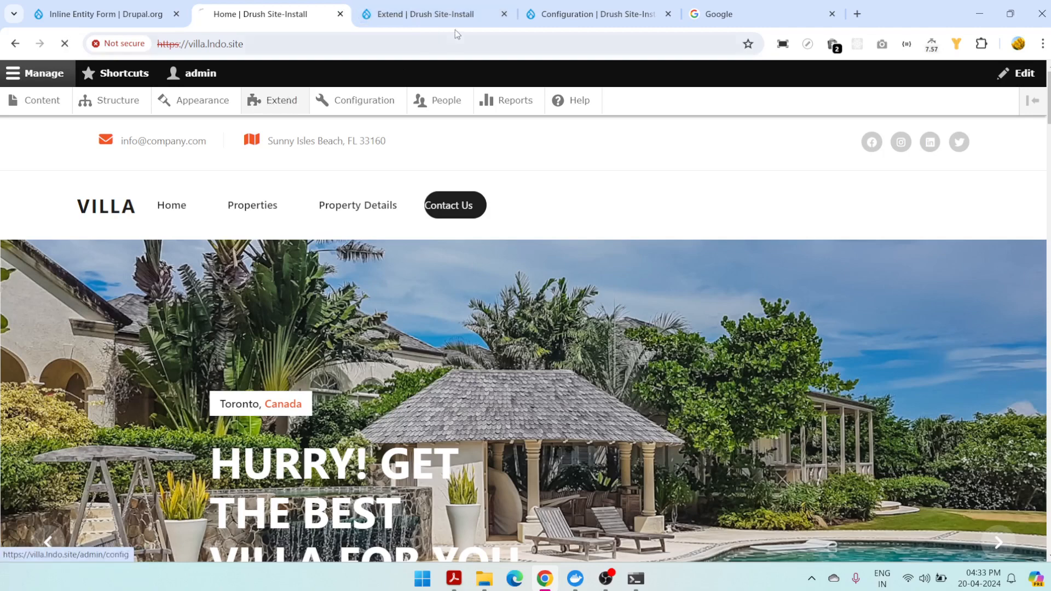
left_click(504, 14)
left_click(427, 14)
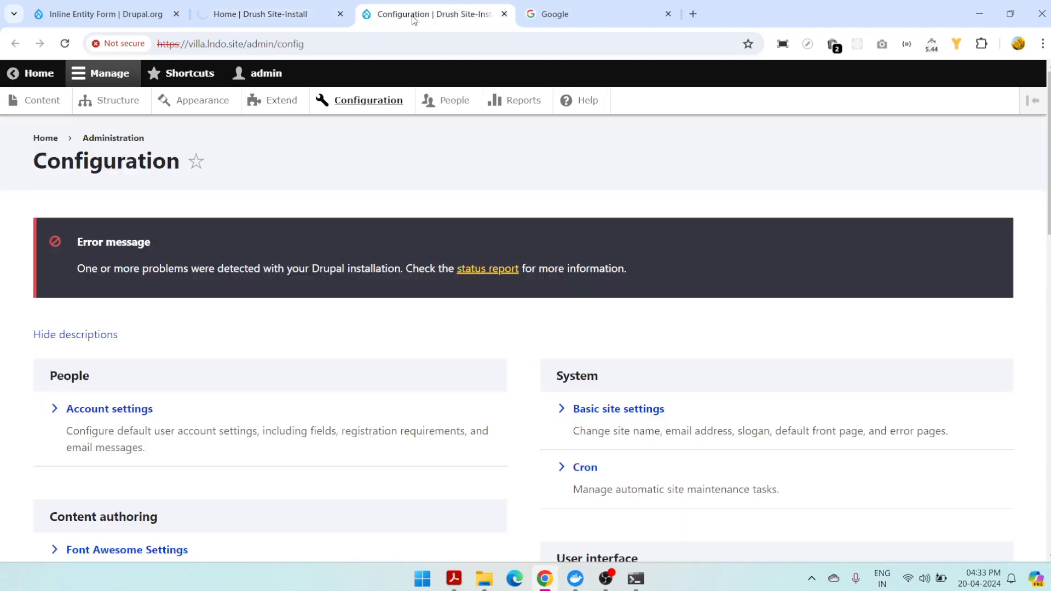
left_click(266, 17)
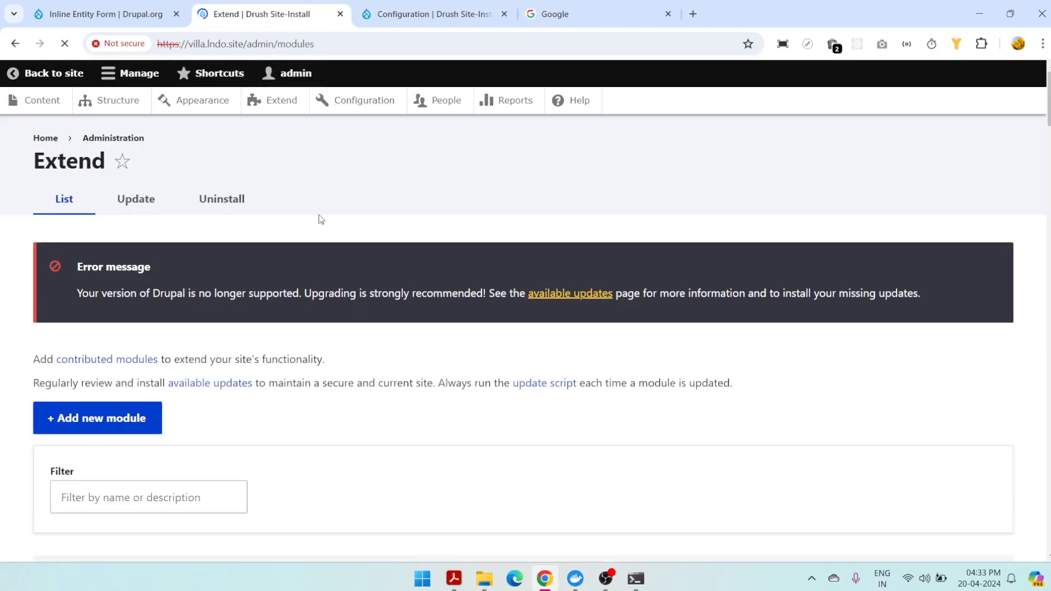
Step: Filter the modules by "inline" and check the details and machine name of Inline Entity Form
scroll(163, 430, "down", 3)
left_click(136, 363)
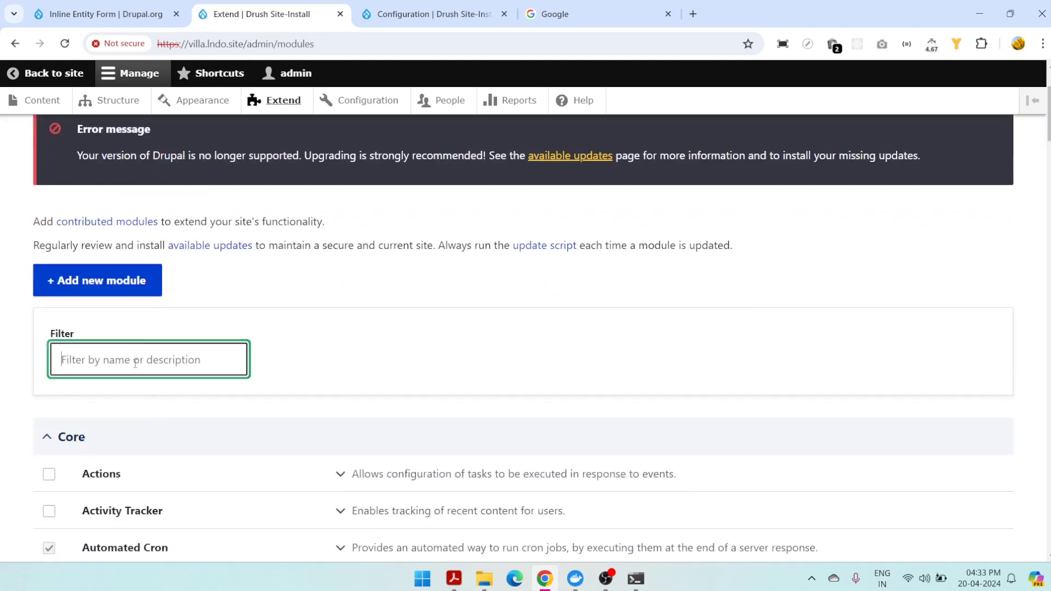
type("inline")
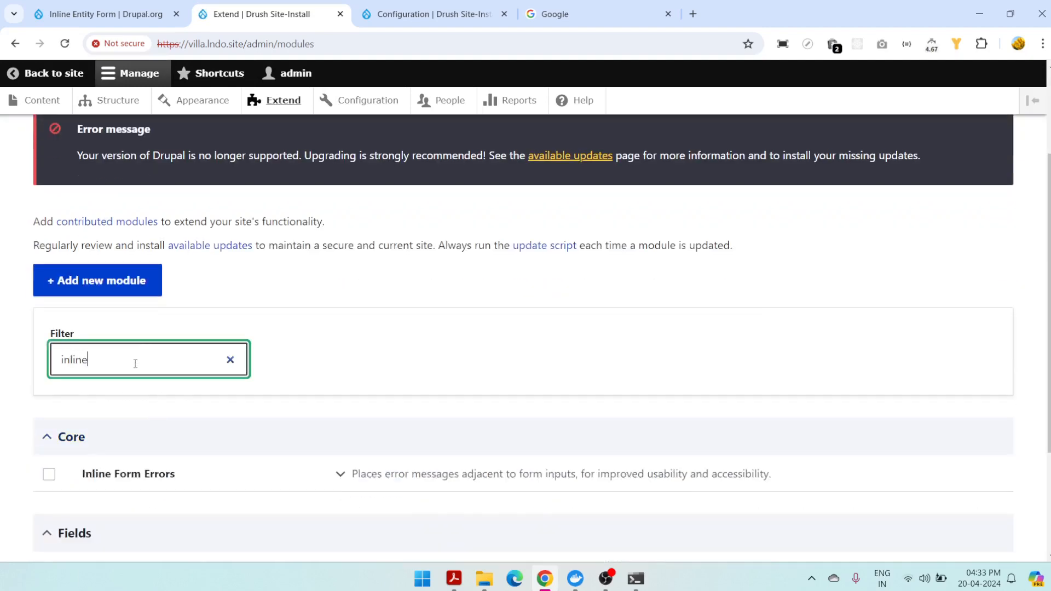
scroll(221, 336, "down", 3)
left_click(414, 416)
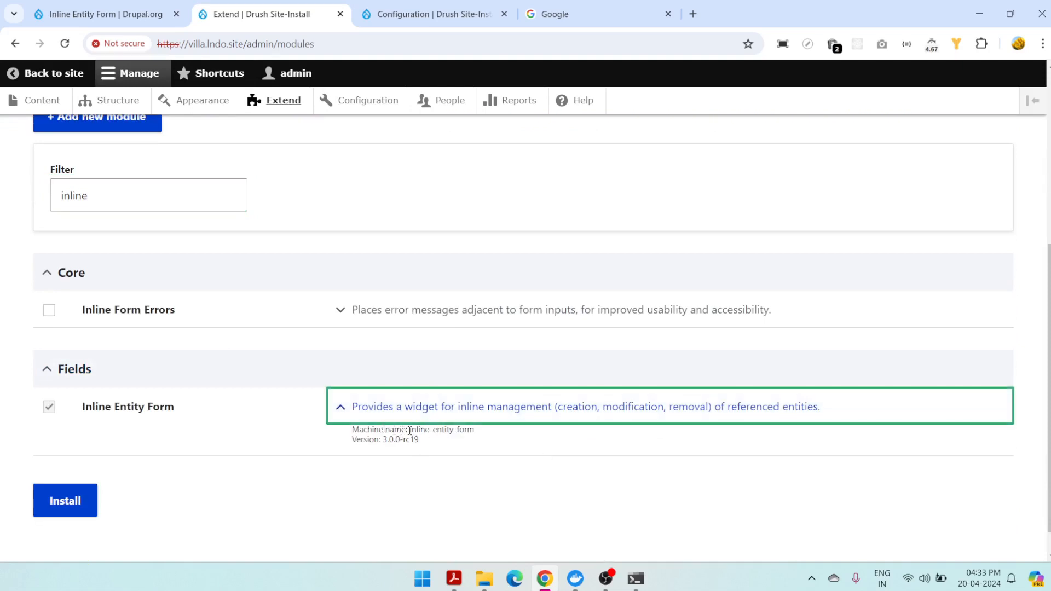
left_click_drag(410, 430, 518, 432)
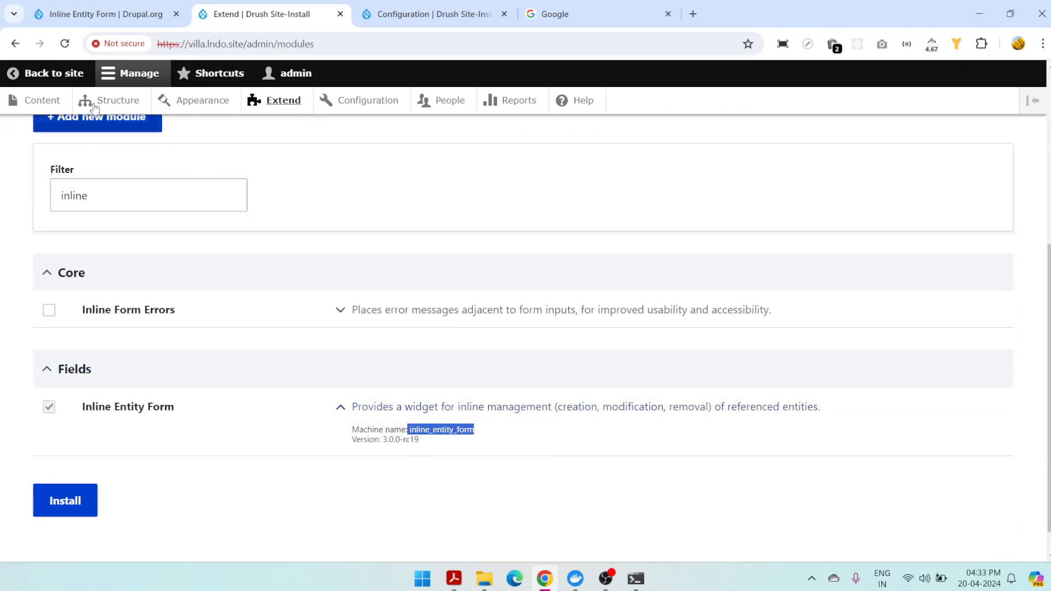
Step: Open the field management page of the Basic page content type
left_click(126, 104)
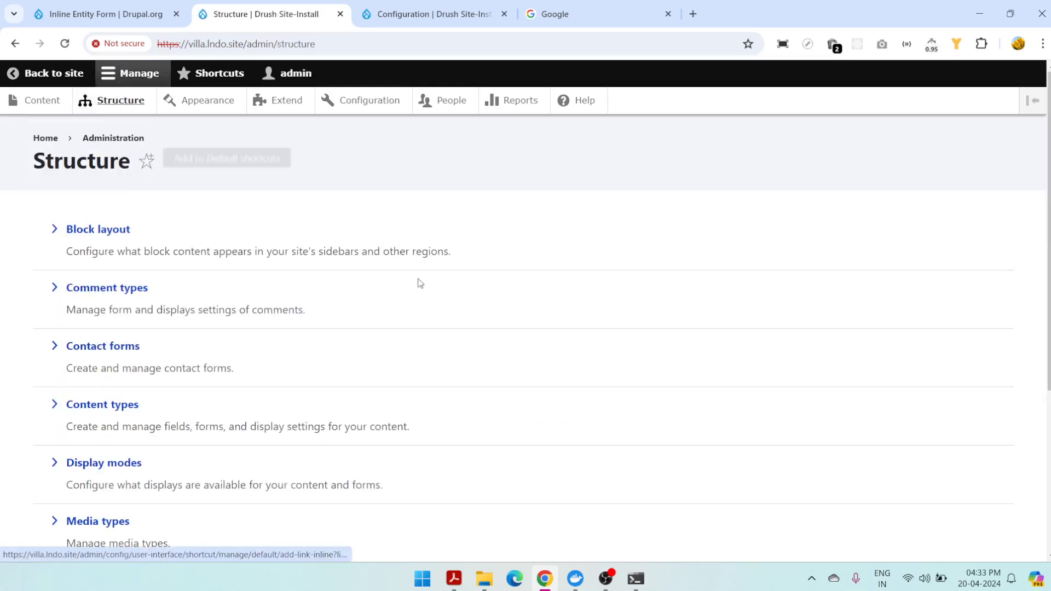
scroll(422, 302, "down", 5)
scroll(420, 308, "up", 2)
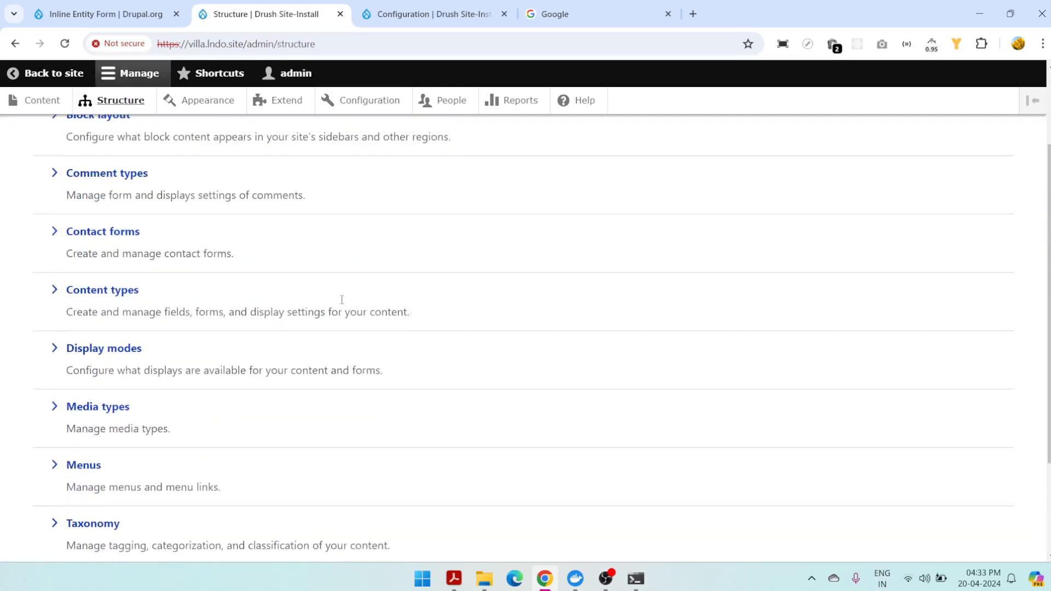
left_click(101, 293)
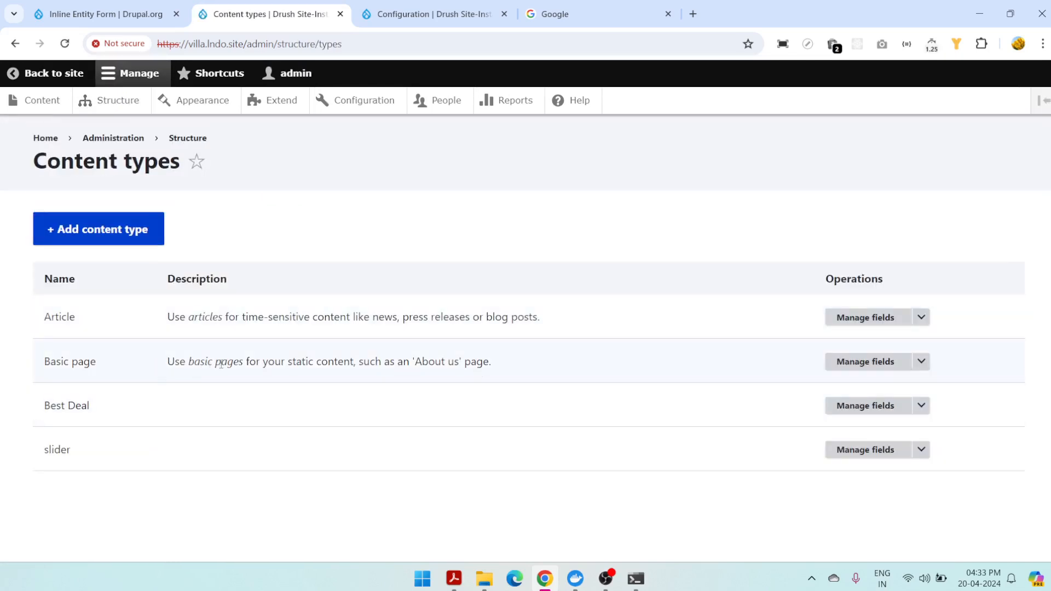
left_click(863, 366)
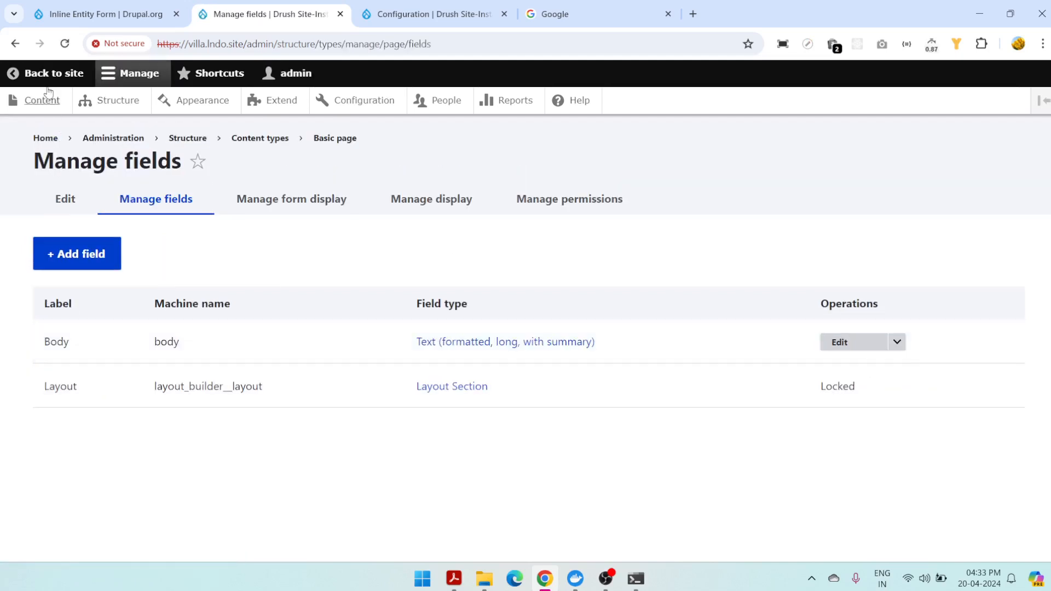
left_click(14, 43)
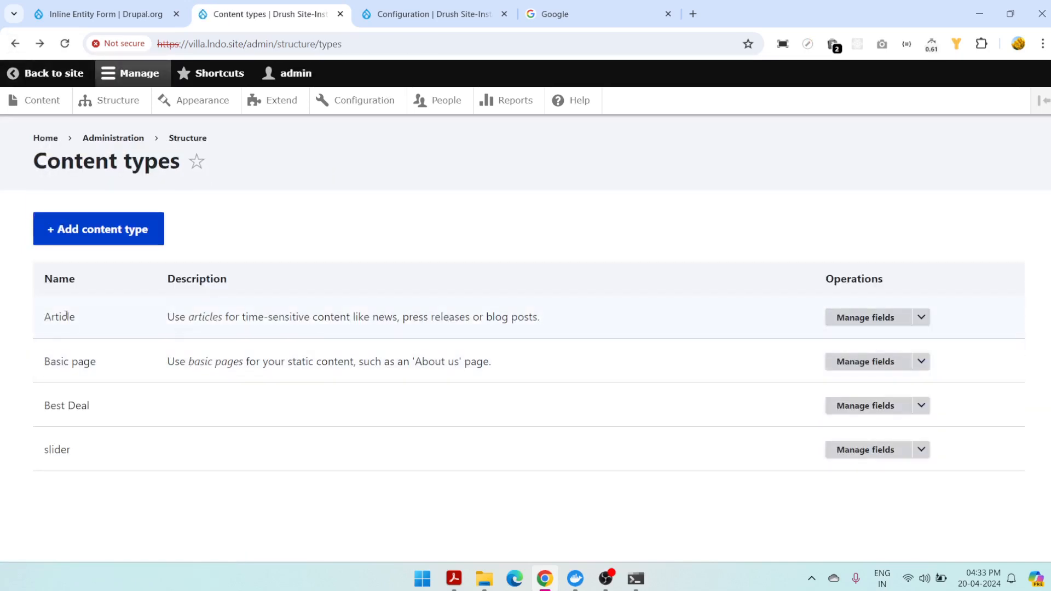
double_click(66, 316)
left_click(870, 362)
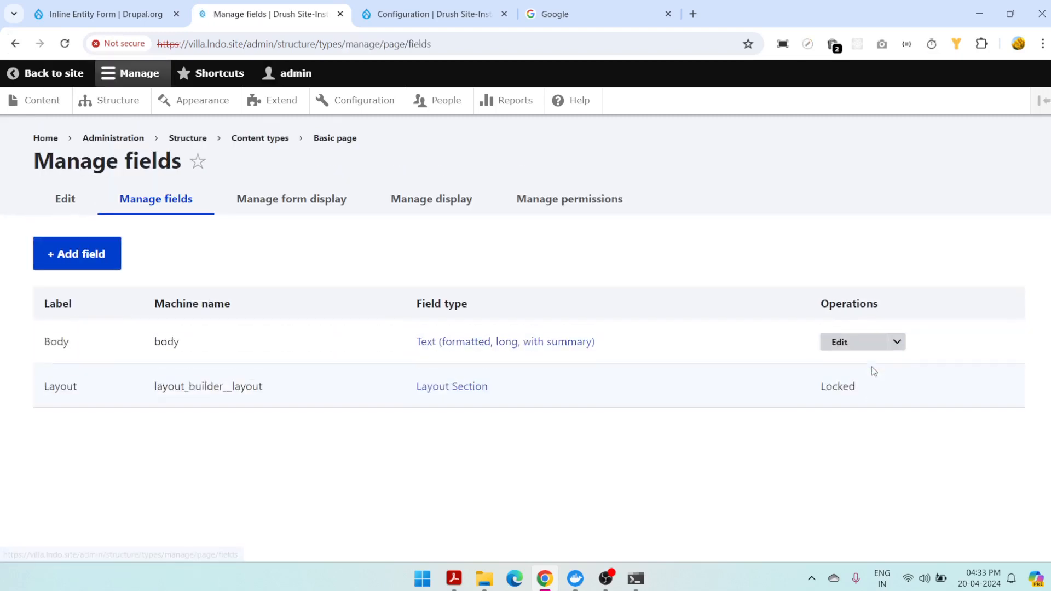
Step: Add a Content reference field labelled "Article" to Basic page and save its field settings with one allowed value
left_click(92, 260)
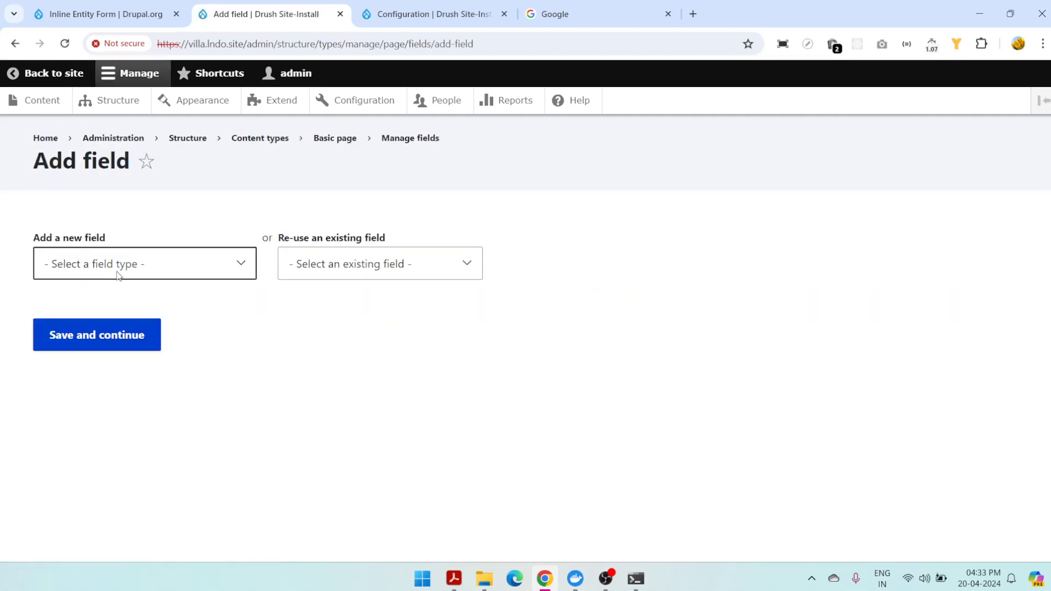
left_click(117, 274)
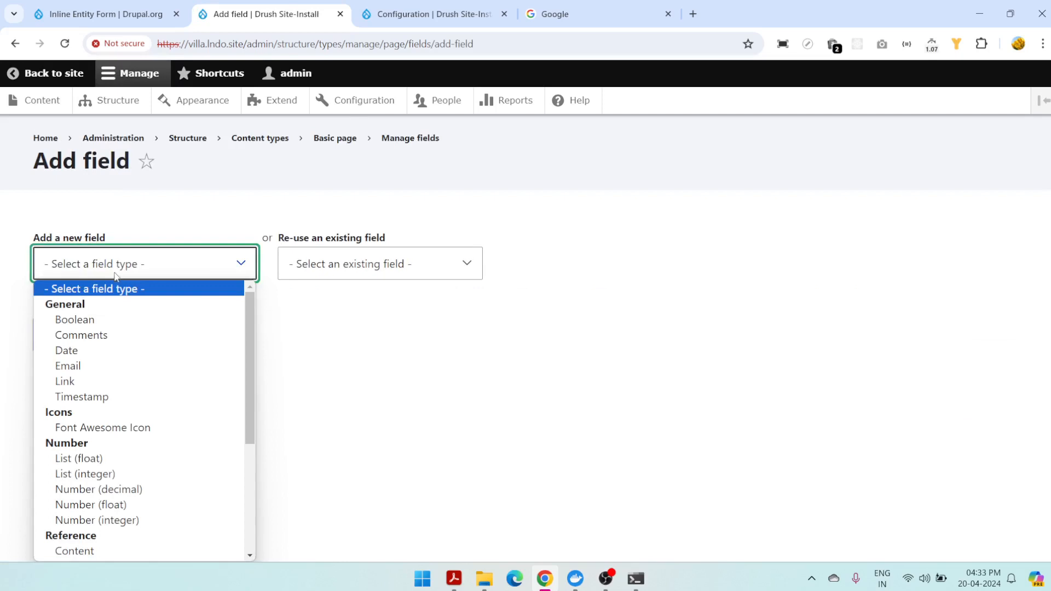
scroll(169, 378, "down", 4)
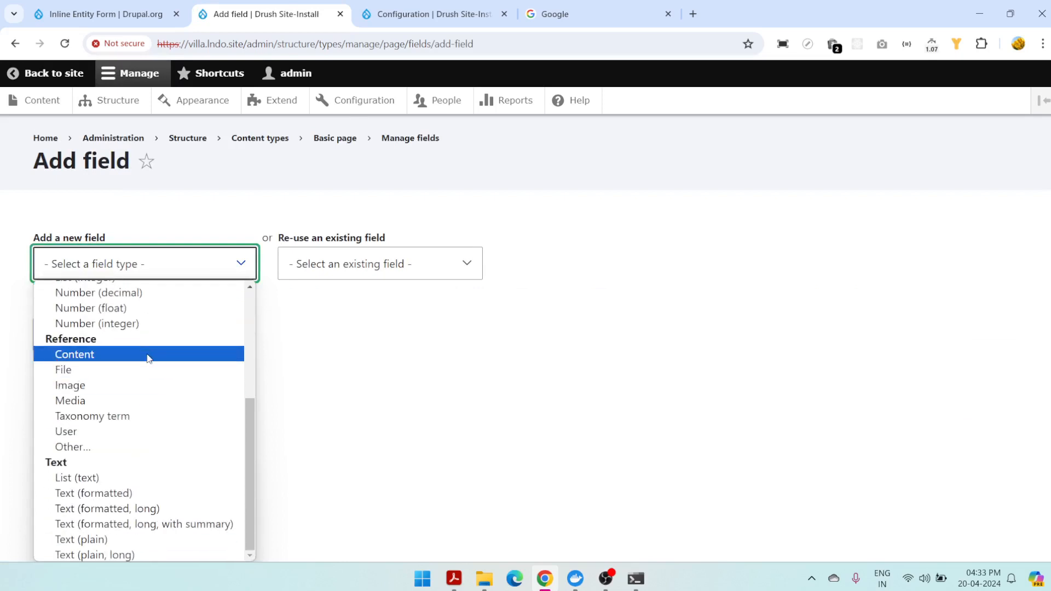
left_click(148, 357)
left_click(81, 347)
type("Article")
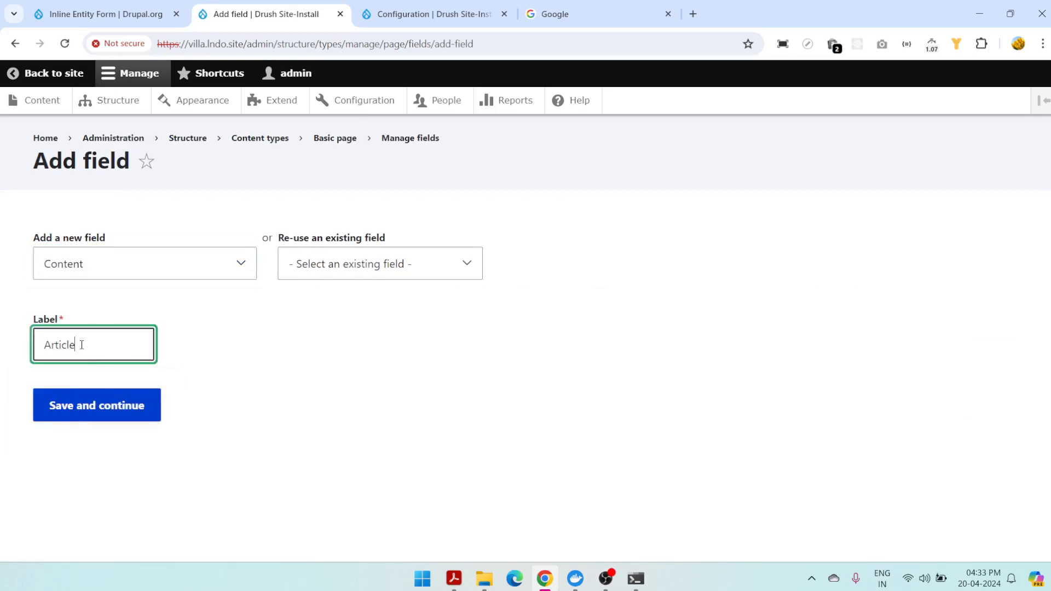
left_click(88, 412)
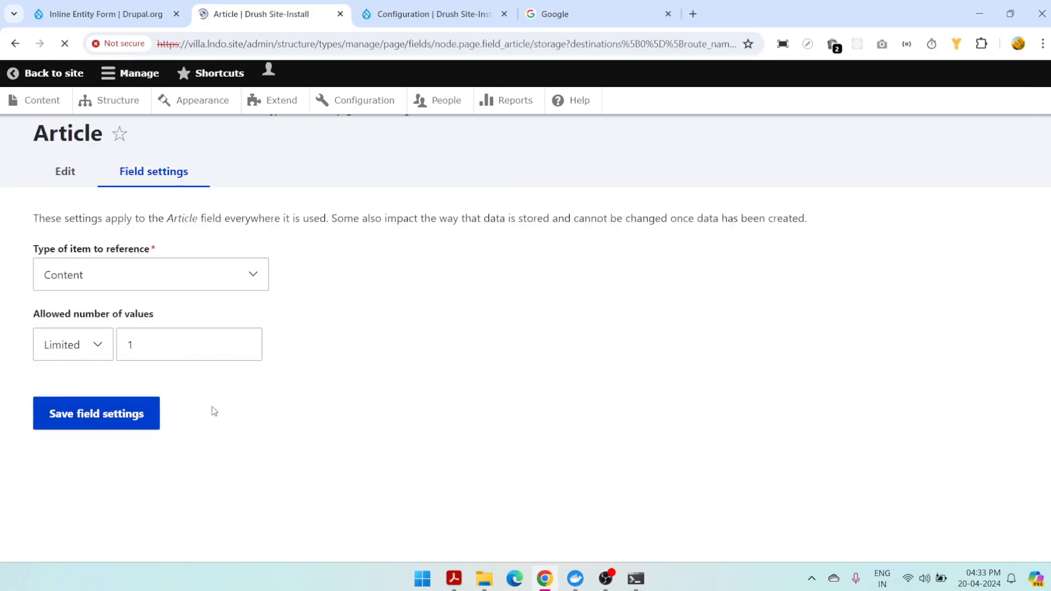
left_click(94, 456)
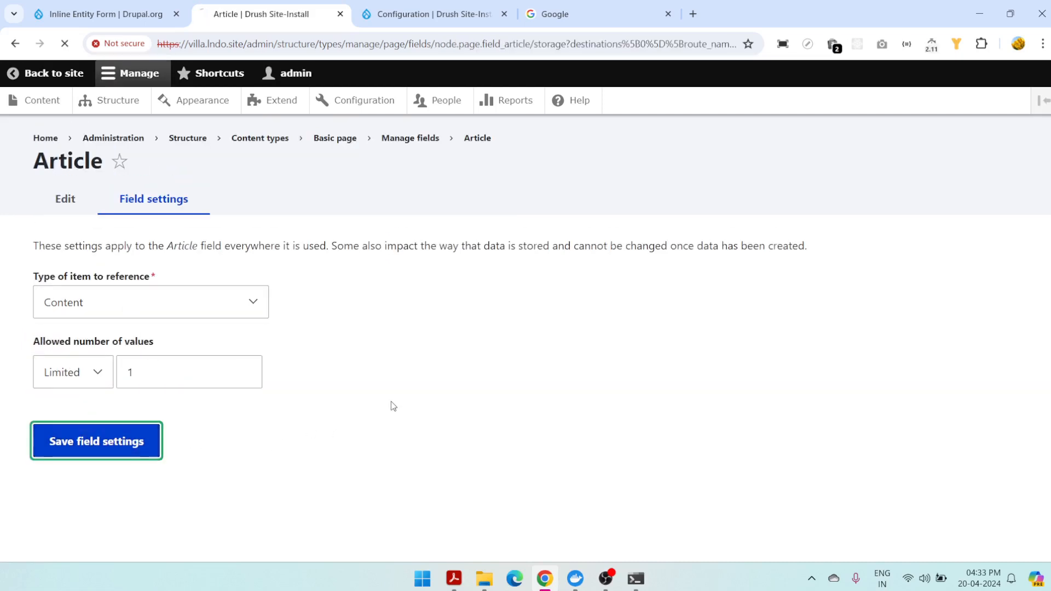
Step: Restrict the Article field's references to the Article content type and save the settings
scroll(389, 401, "down", 15)
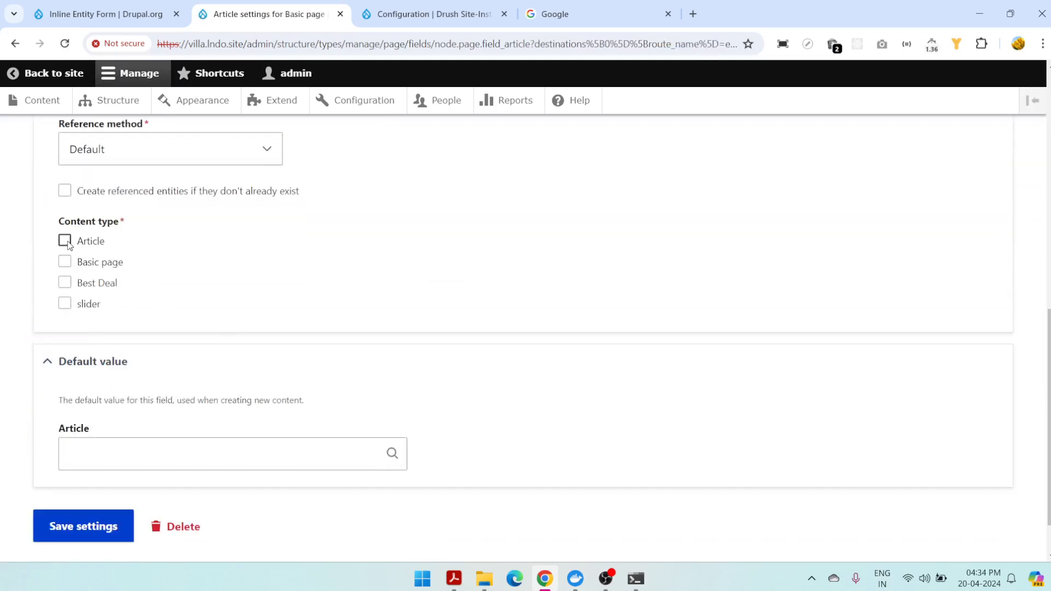
left_click(66, 242)
scroll(409, 390, "down", 2)
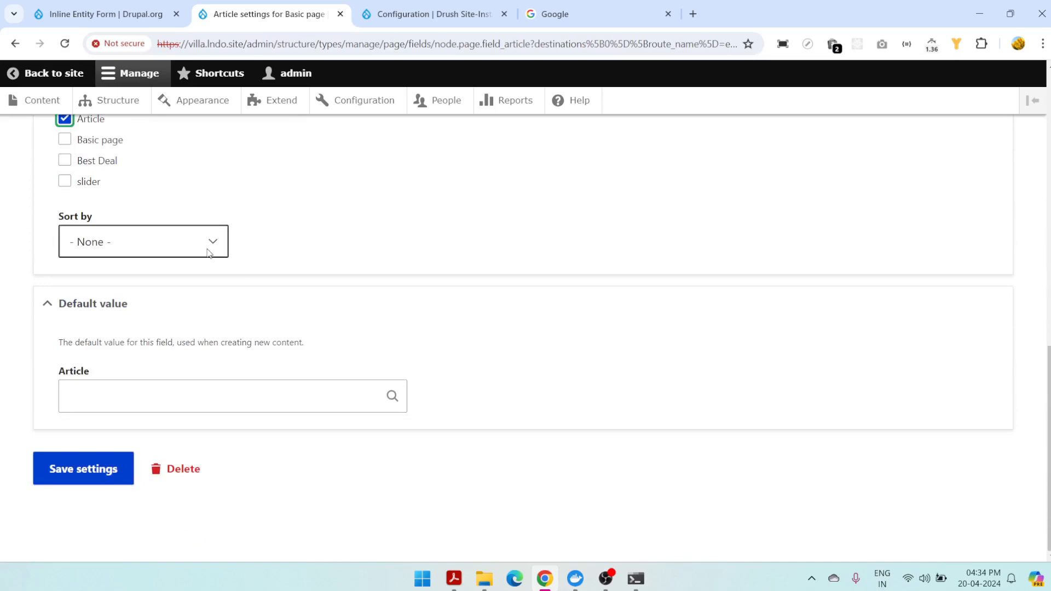
scroll(244, 311, "up", 10)
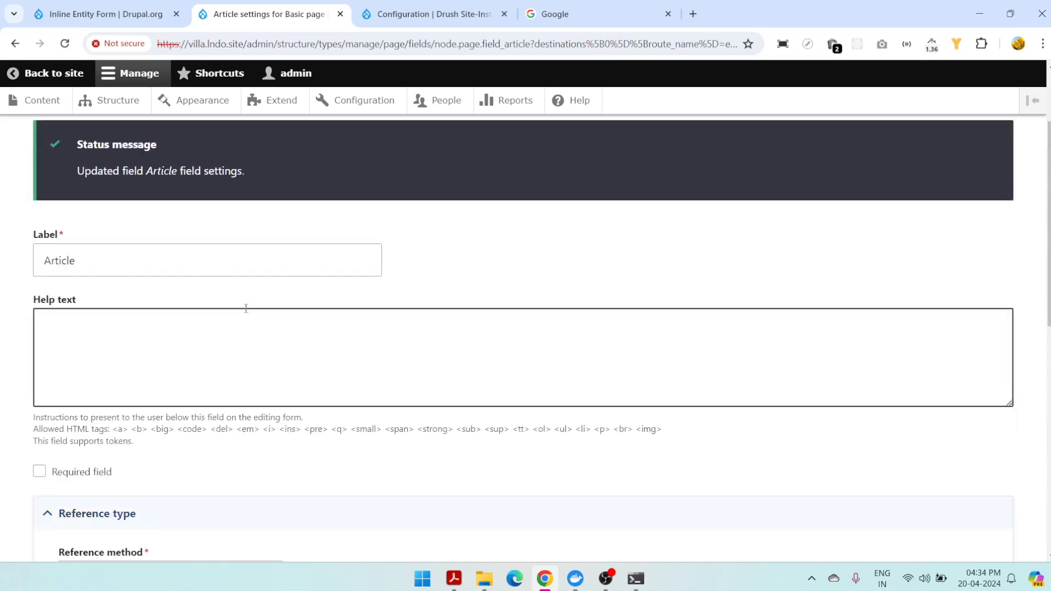
scroll(246, 308, "down", 9)
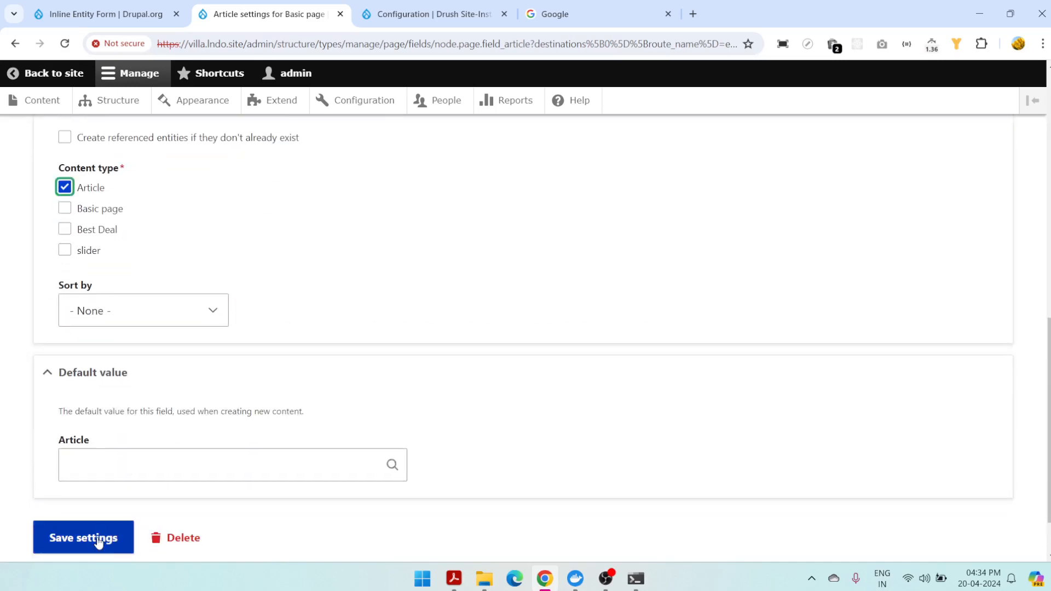
left_click(97, 541)
scroll(485, 364, "down", 1)
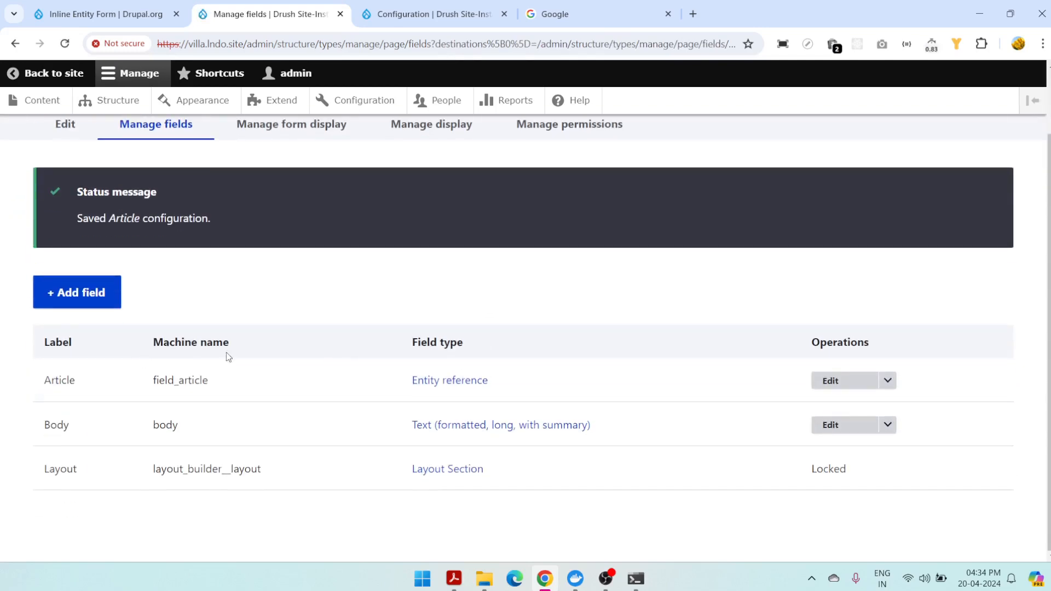
Step: Set the Article field's allowed number of values to Unlimited and save the field settings
left_click(854, 383)
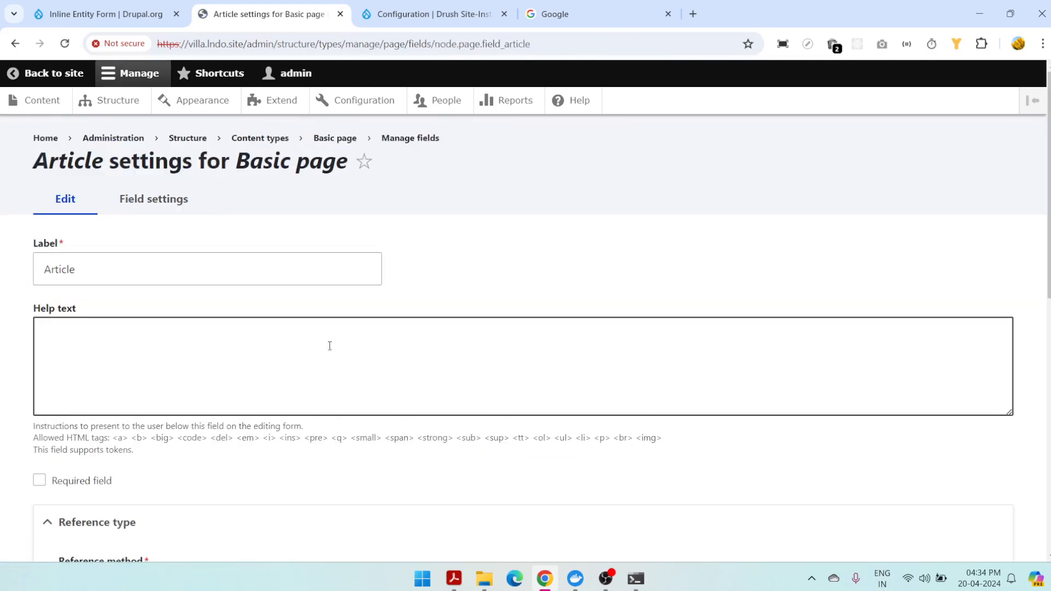
scroll(330, 346, "down", 3)
scroll(330, 347, "down", 4)
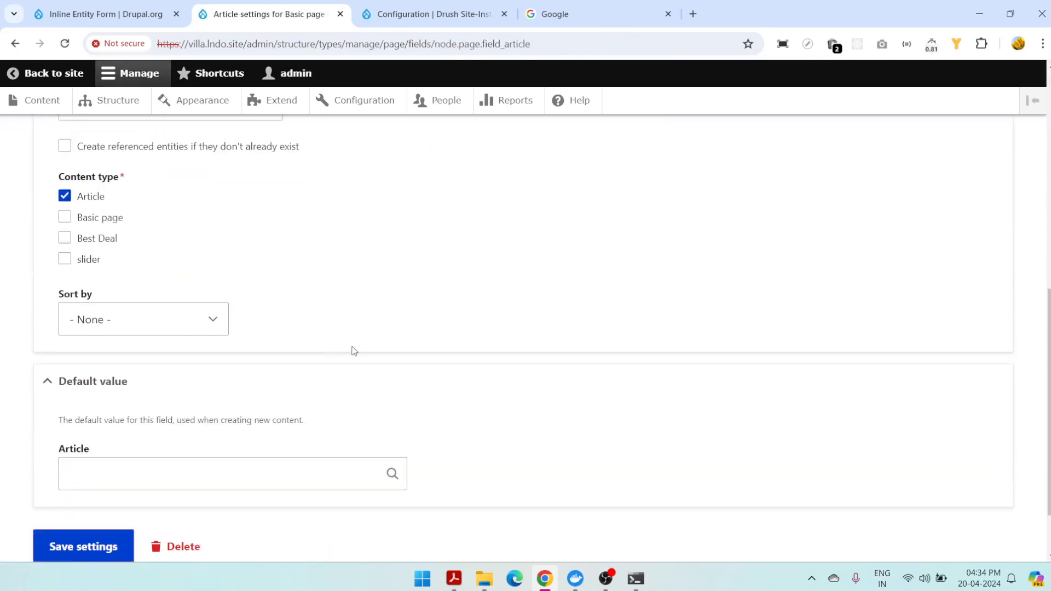
scroll(354, 351, "up", 8)
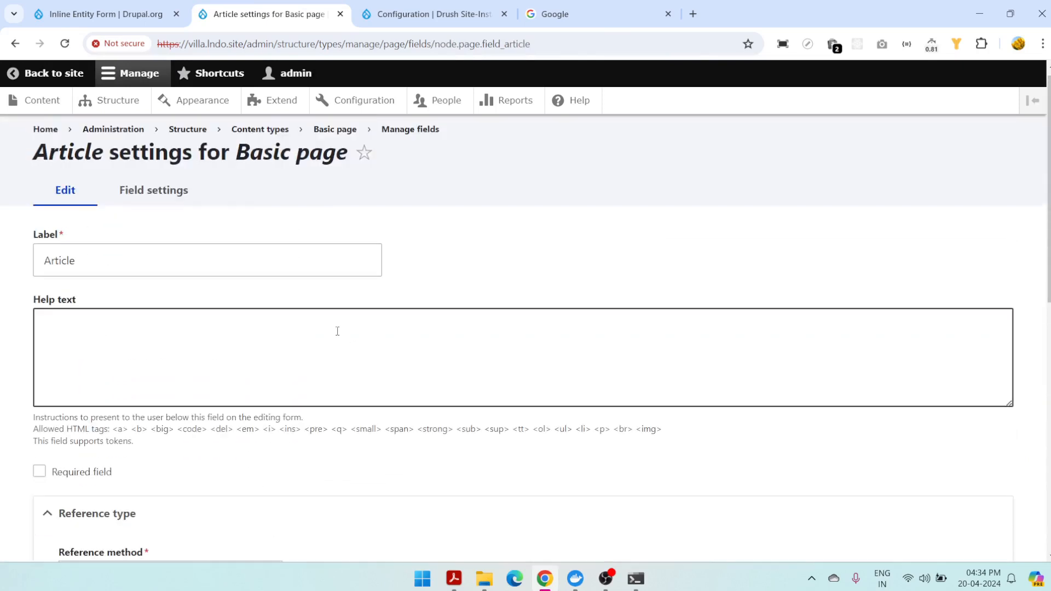
left_click(185, 208)
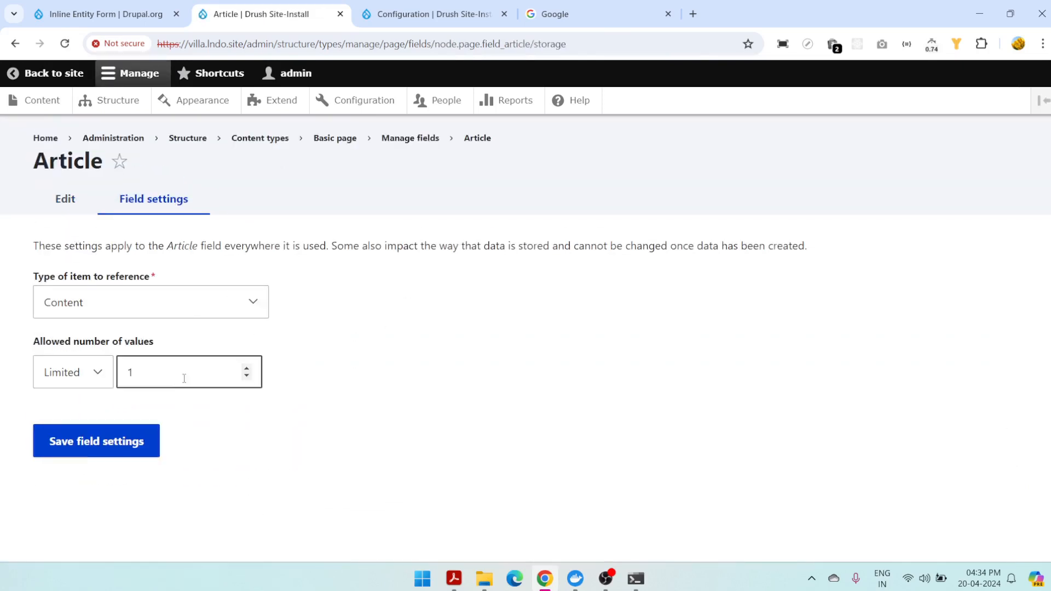
left_click(184, 378)
left_click(97, 375)
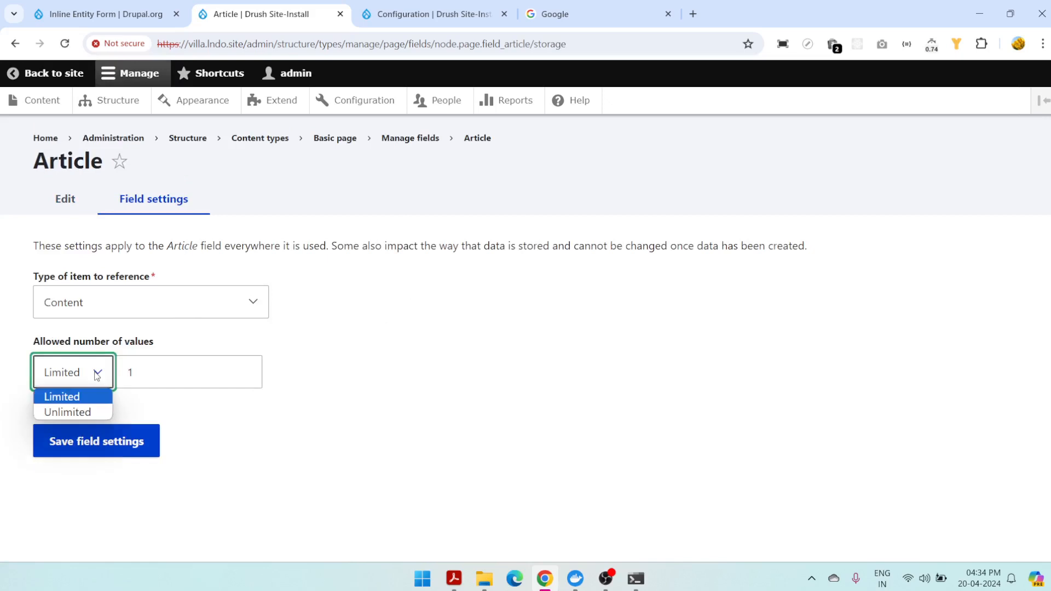
left_click(89, 413)
left_click(93, 443)
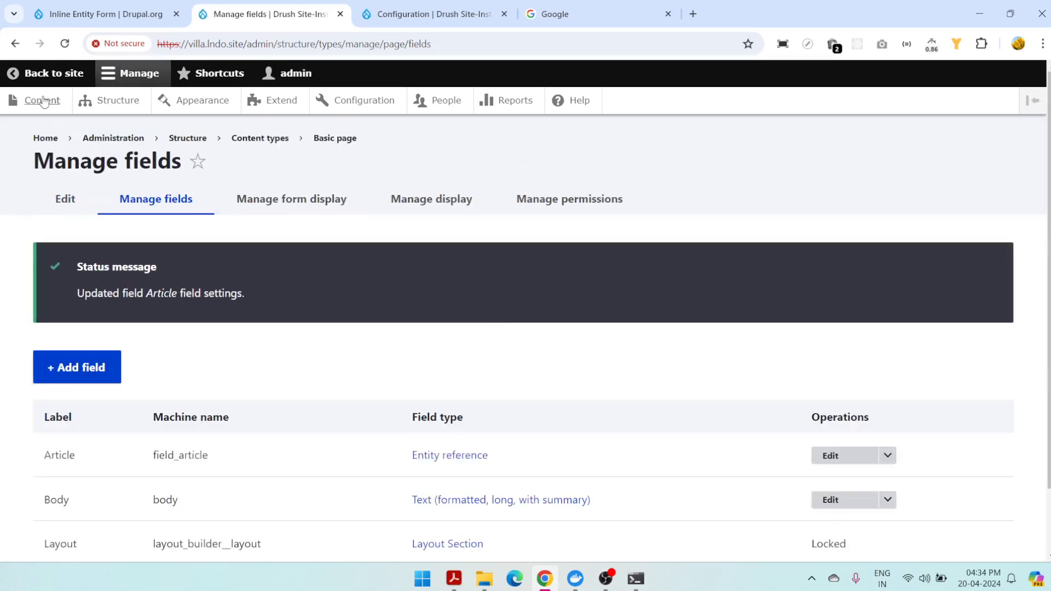
Step: Open the site's content overview in a separate tab and filter it to the Article content type
middle_click(364, 100)
left_click(413, 15)
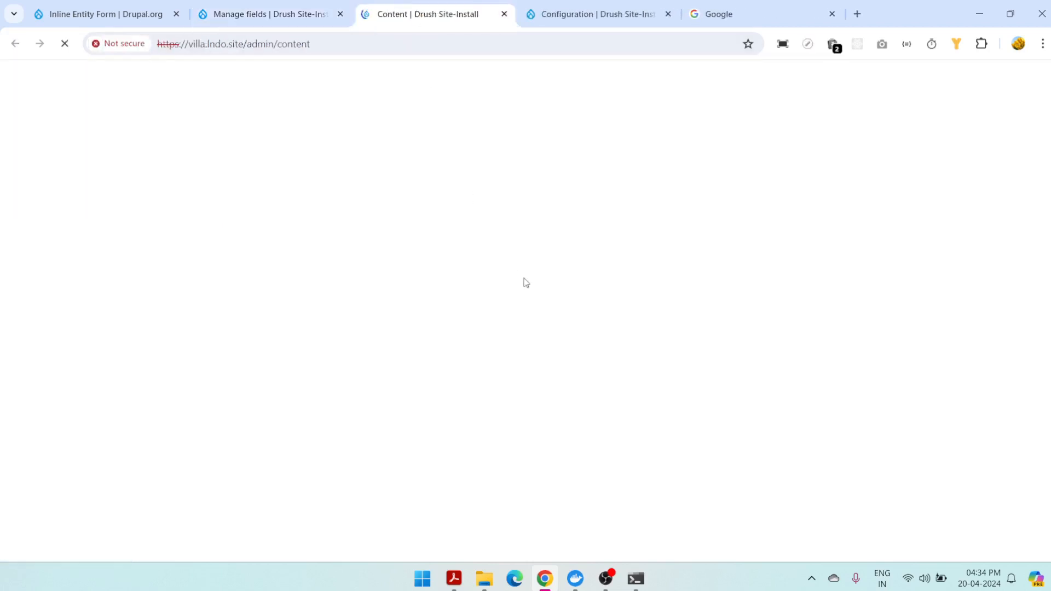
left_click(261, 14)
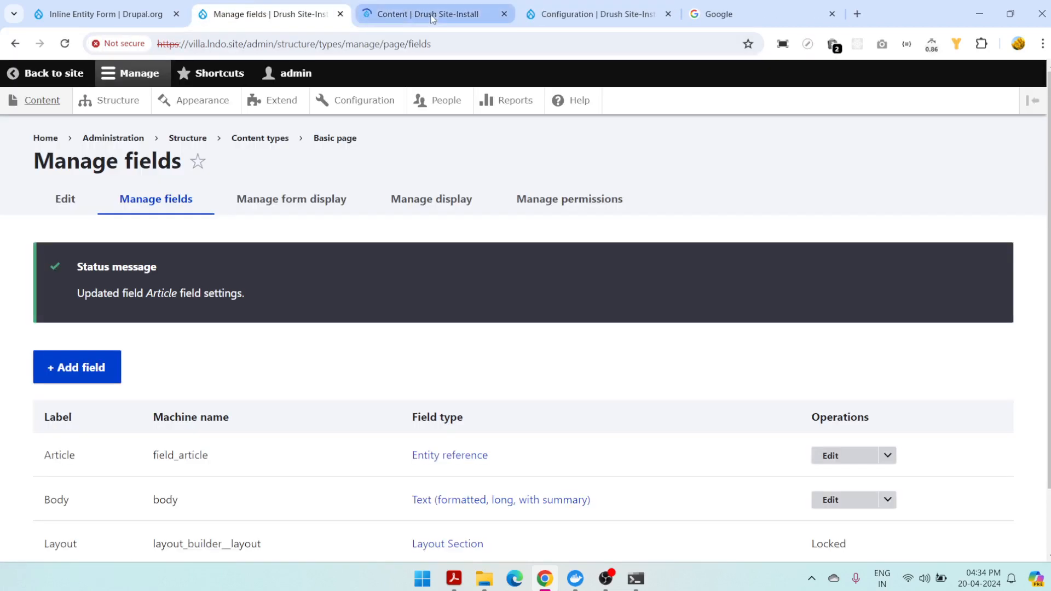
left_click(433, 14)
left_click(289, 334)
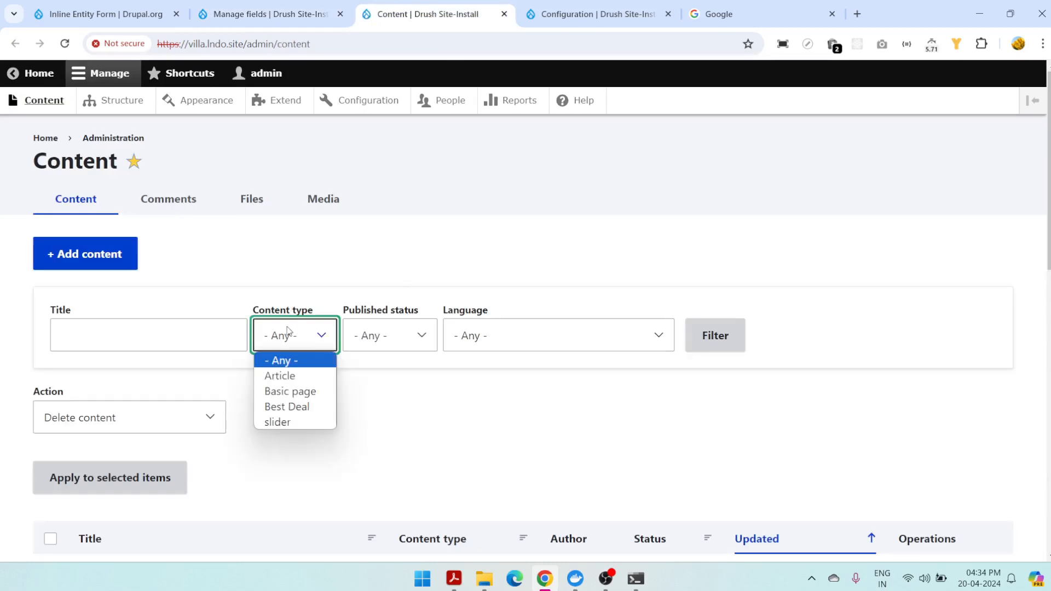
left_click(302, 382)
left_click(711, 346)
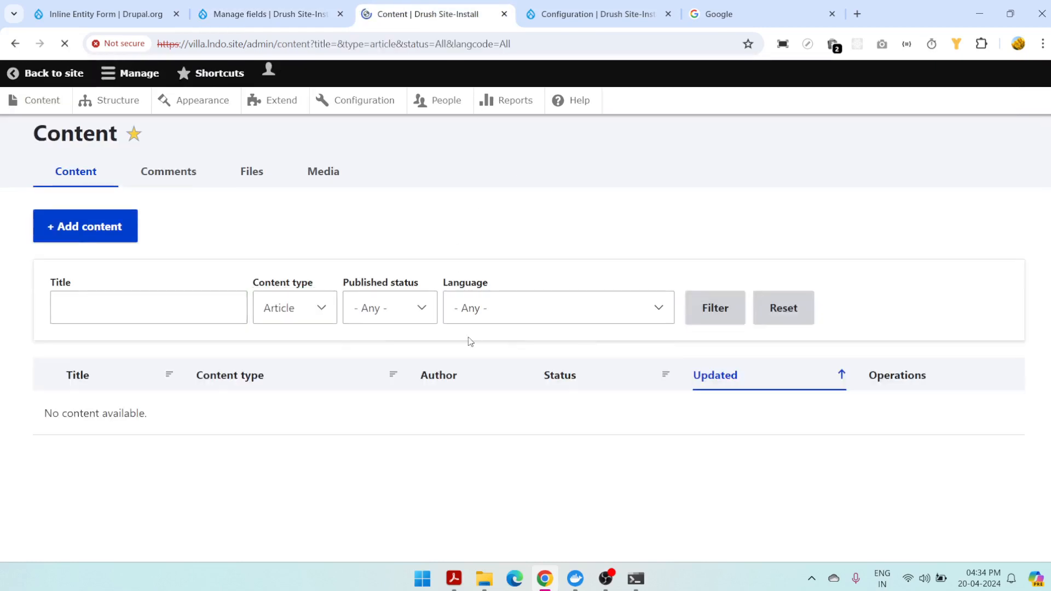
Step: Open the standalone Create Article form to view its fields, and close its tab without creating anything
left_click(83, 253)
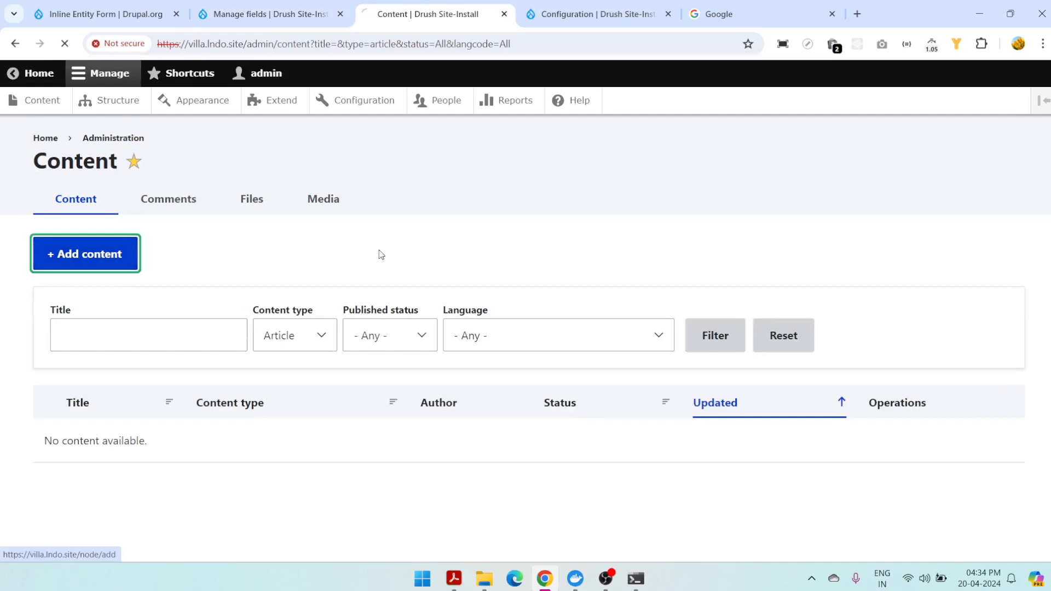
left_click(93, 235)
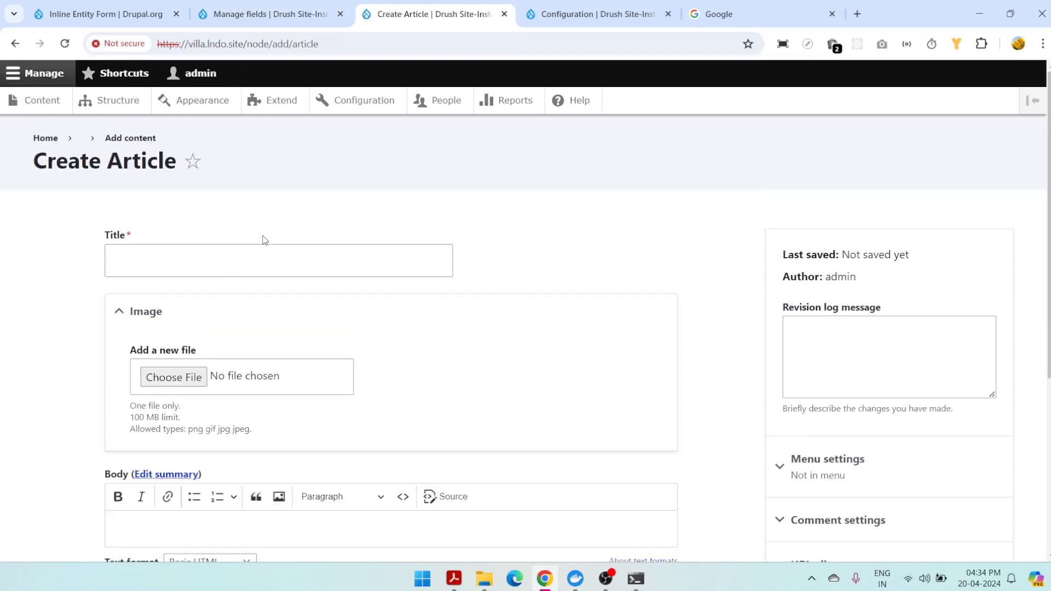
left_click(260, 262)
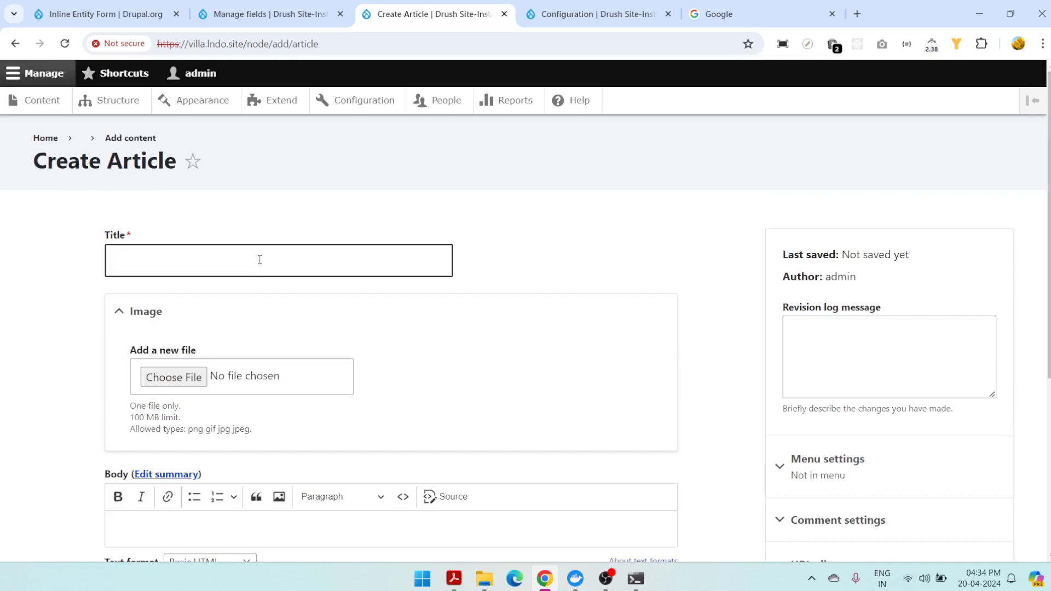
left_click(504, 14)
Step: In Basic page's form display, set the Article field's widget to "Inline entity form - Complex"
scroll(322, 408, "down", 1)
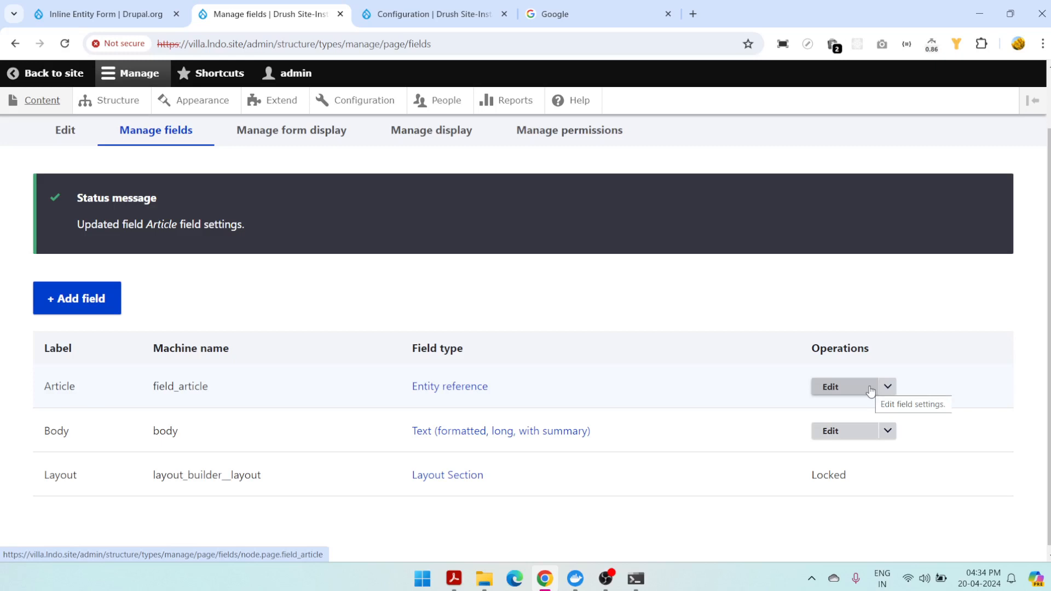
scroll(287, 411, "up", 1)
left_click(322, 213)
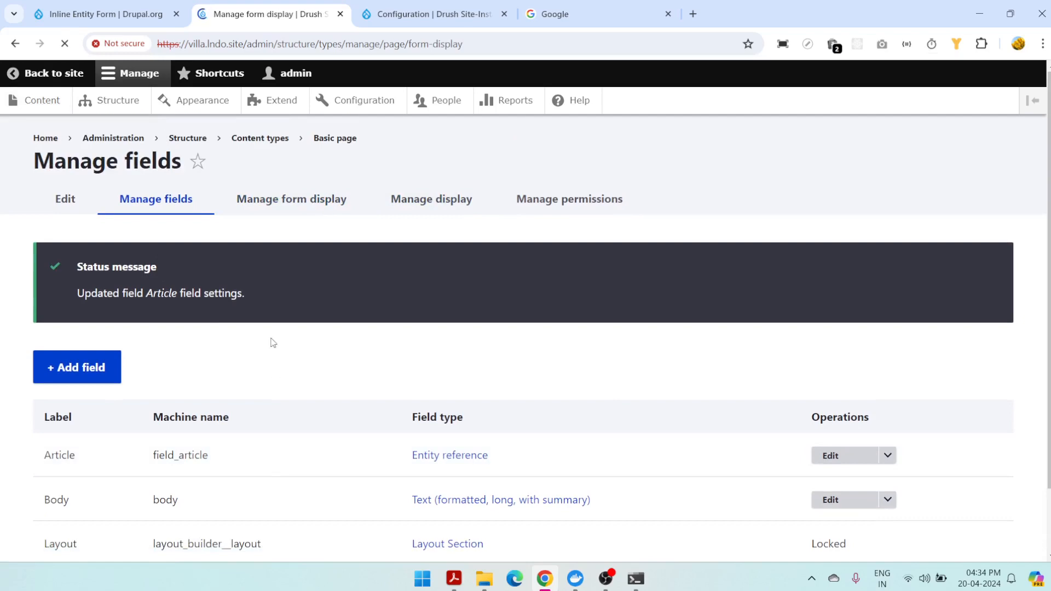
scroll(176, 370, "down", 6)
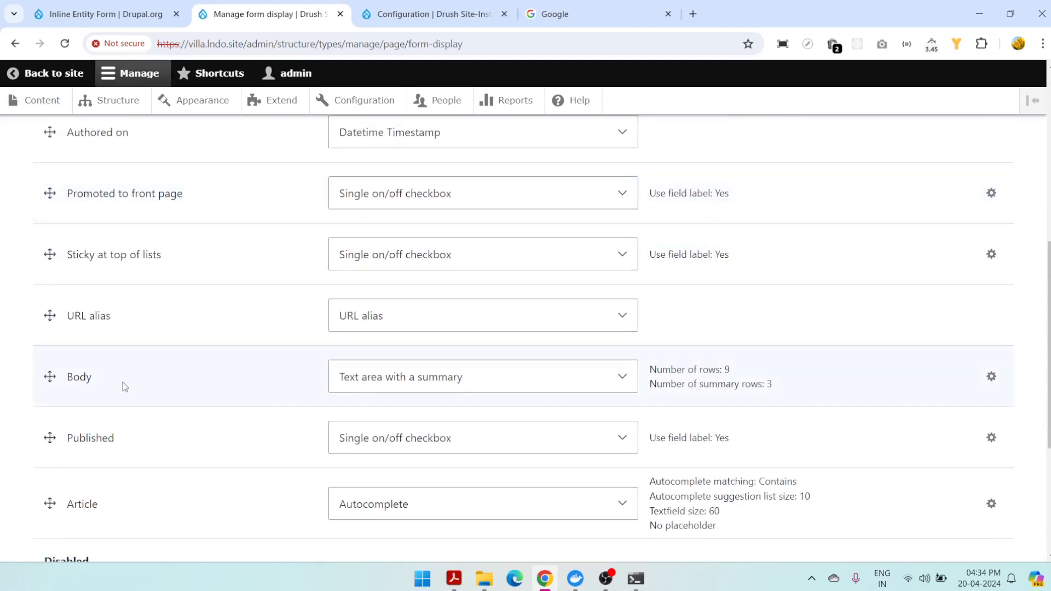
scroll(123, 382, "down", 3)
left_click(392, 370)
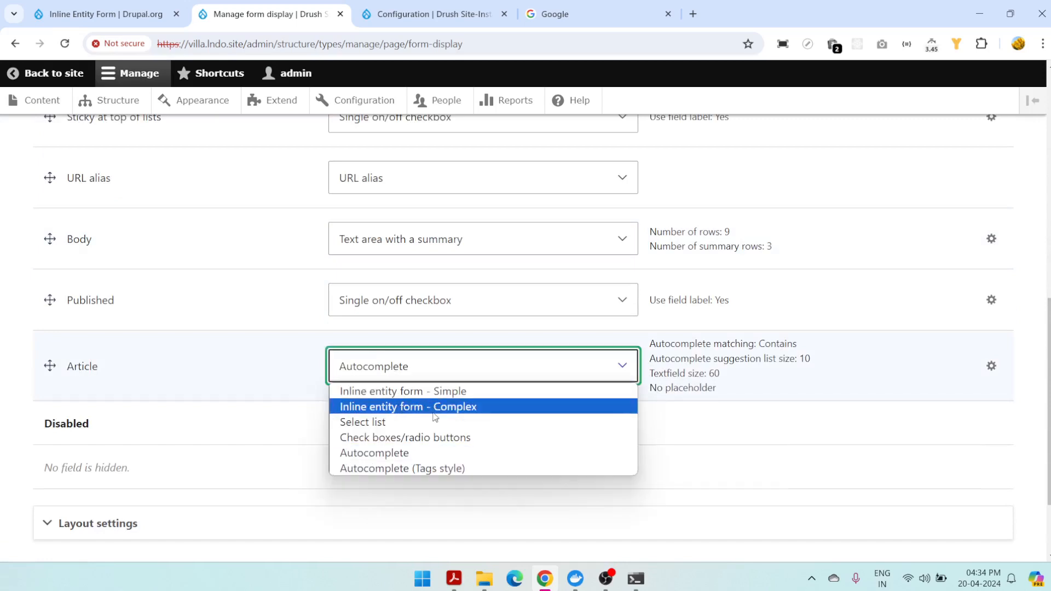
left_click(416, 408)
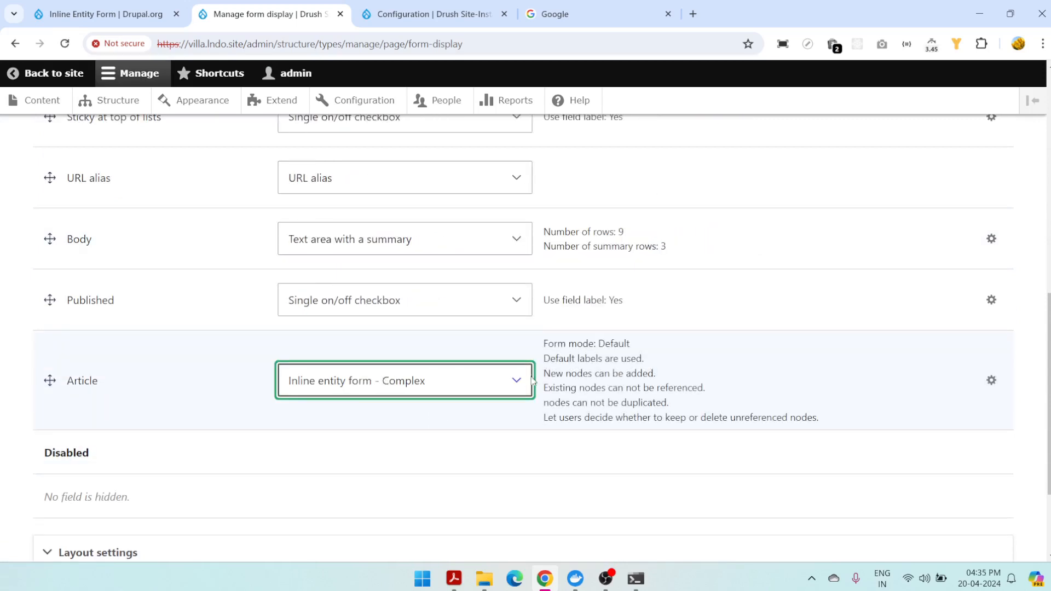
Step: Open the Article widget's settings and allow users to add existing nodes
left_click(993, 382)
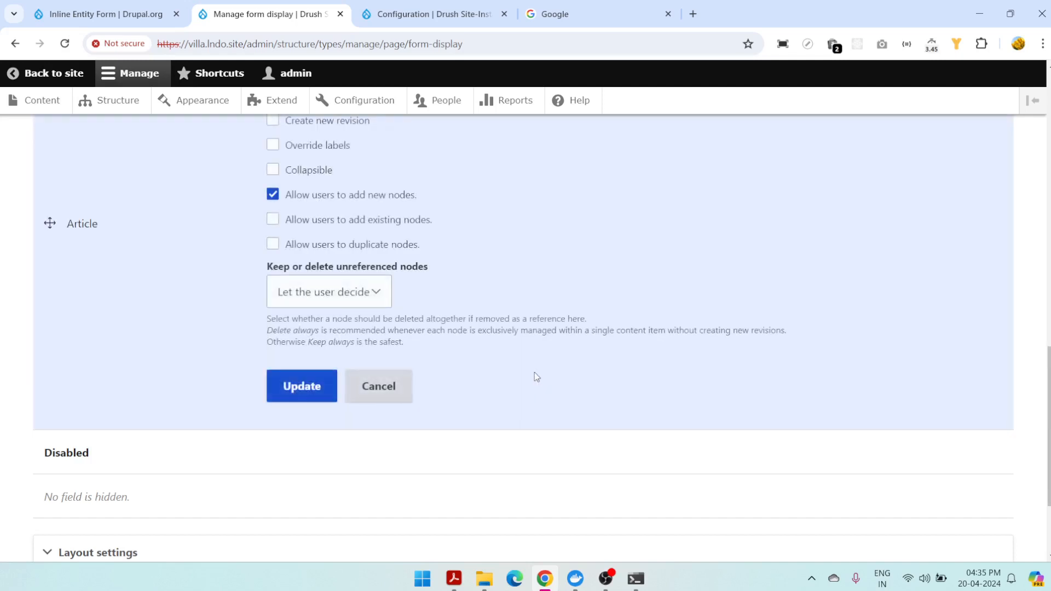
scroll(329, 291, "up", 2)
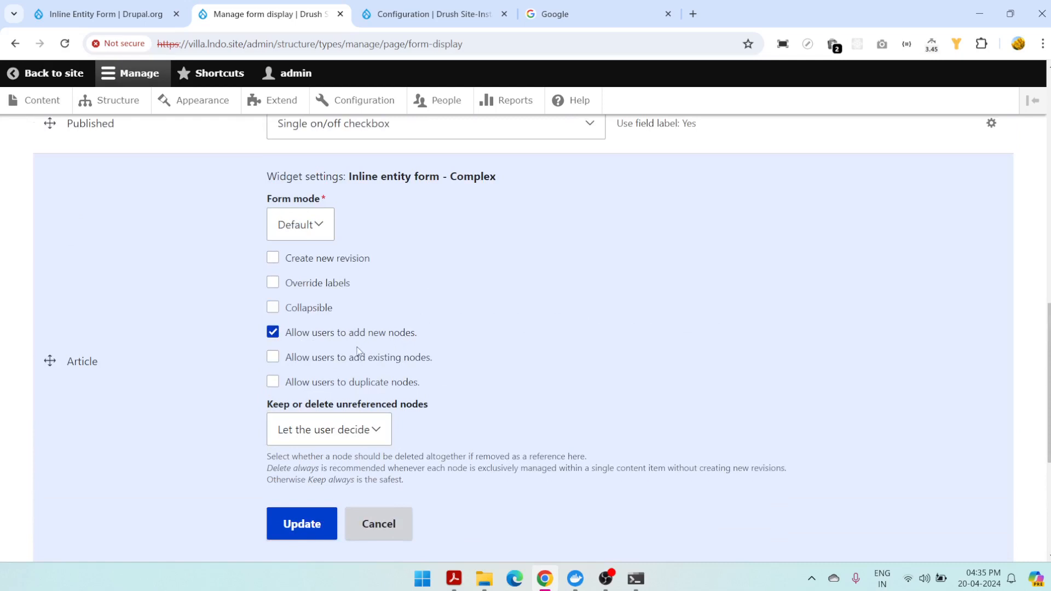
left_click(272, 357)
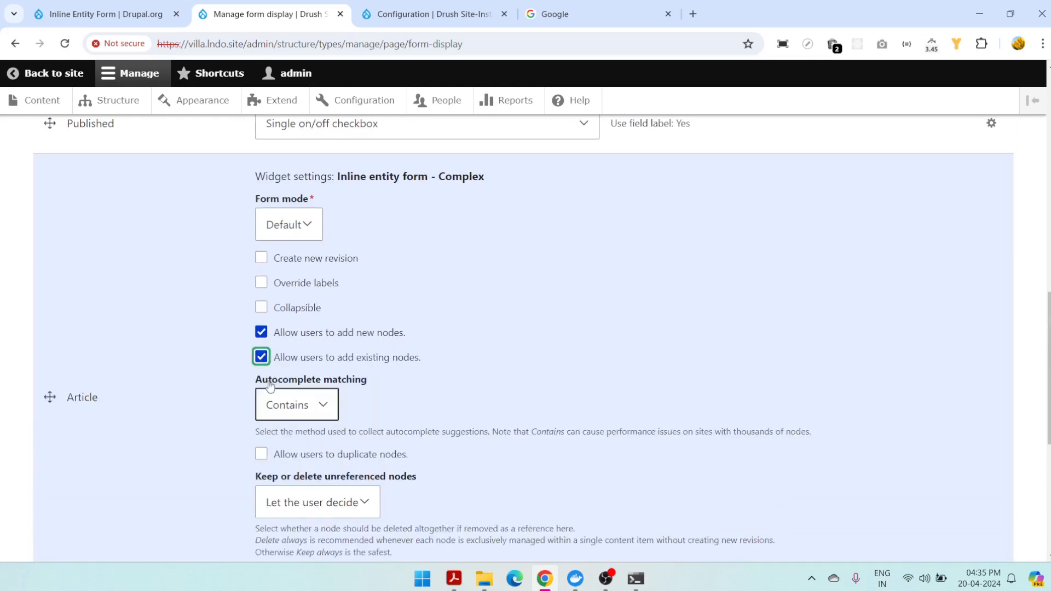
Step: Review the Article widget's remaining settings, including the available form modes and the autocomplete matching options
scroll(359, 415, "up", 1)
scroll(359, 414, "up", 2)
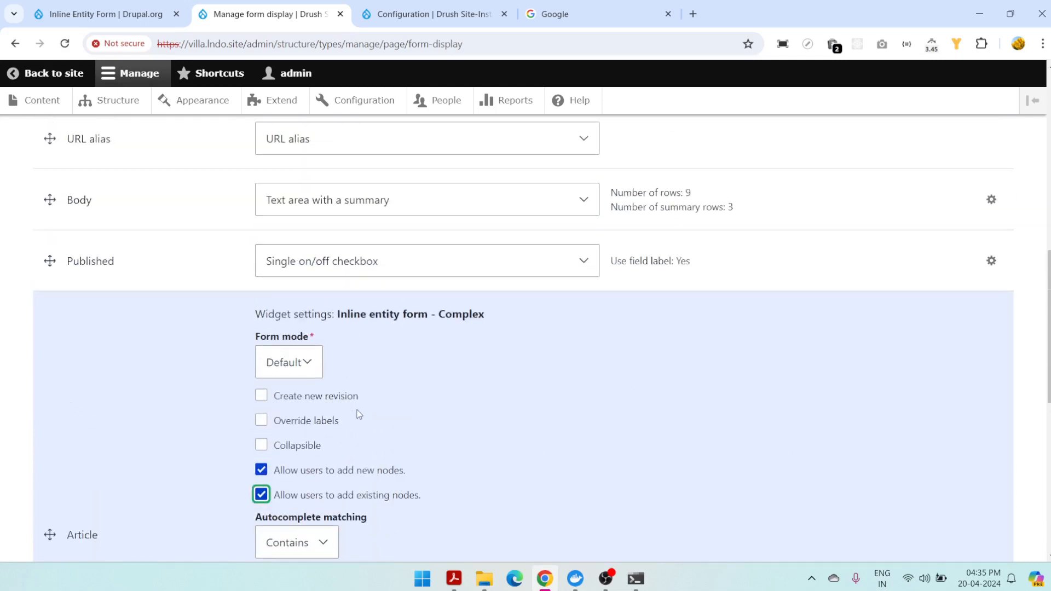
scroll(328, 383, "down", 1)
left_click(295, 298)
left_click(290, 318)
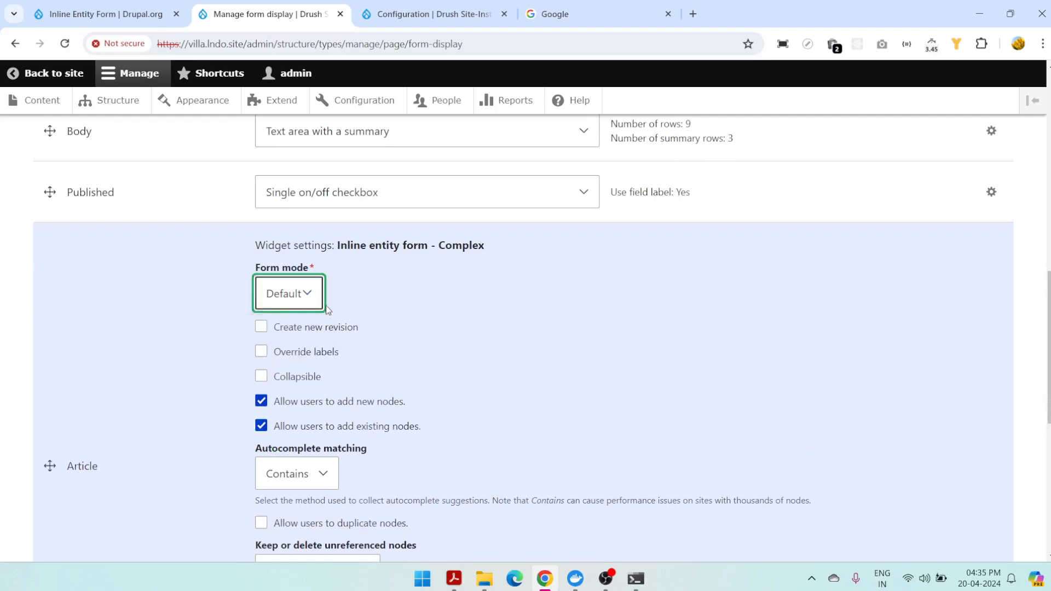
scroll(478, 324, "down", 4)
scroll(479, 323, "up", 4)
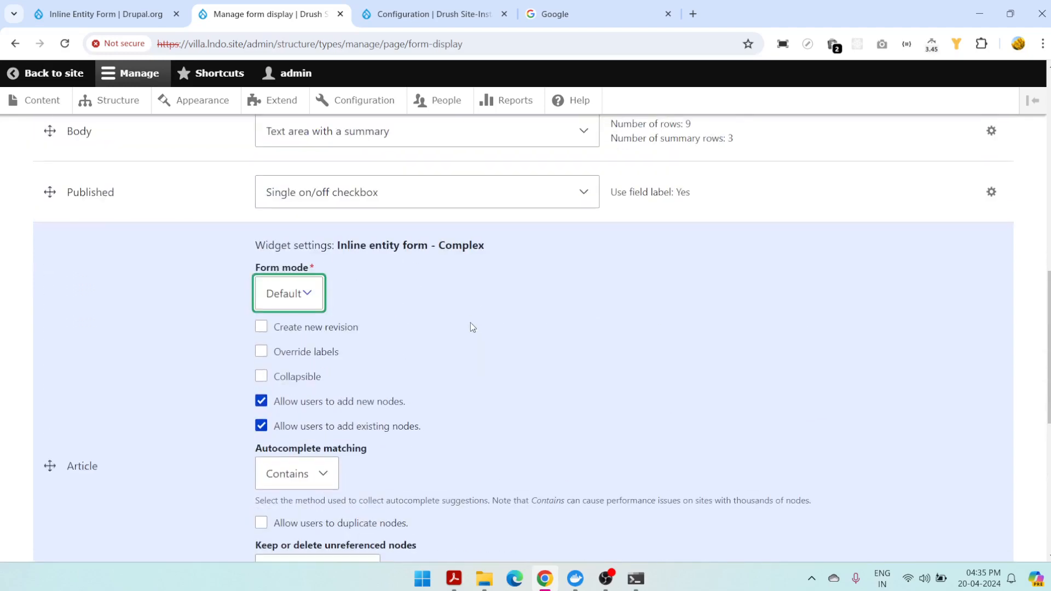
left_click(308, 304)
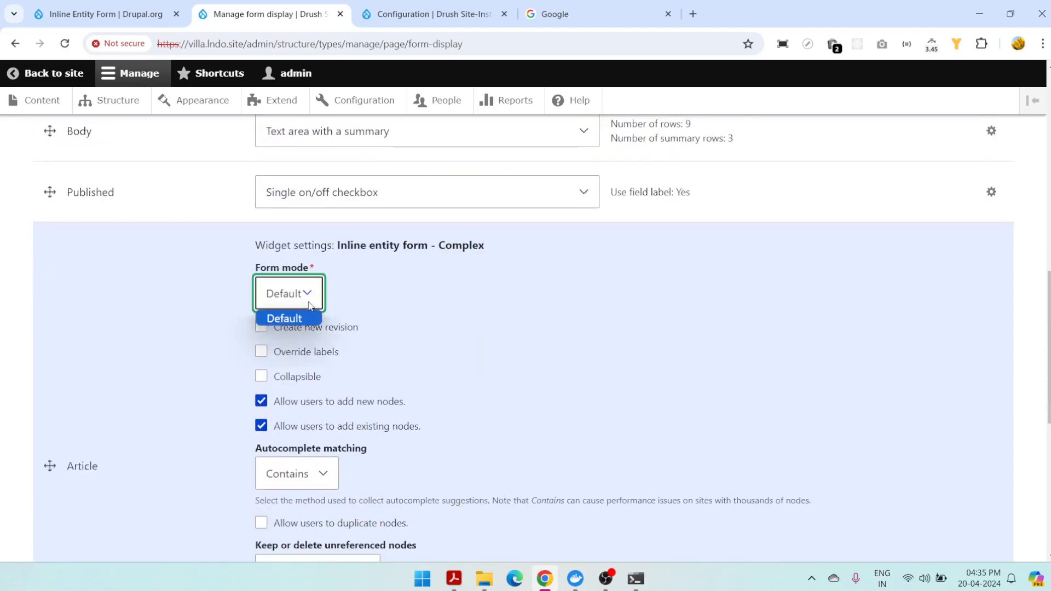
left_click(485, 298)
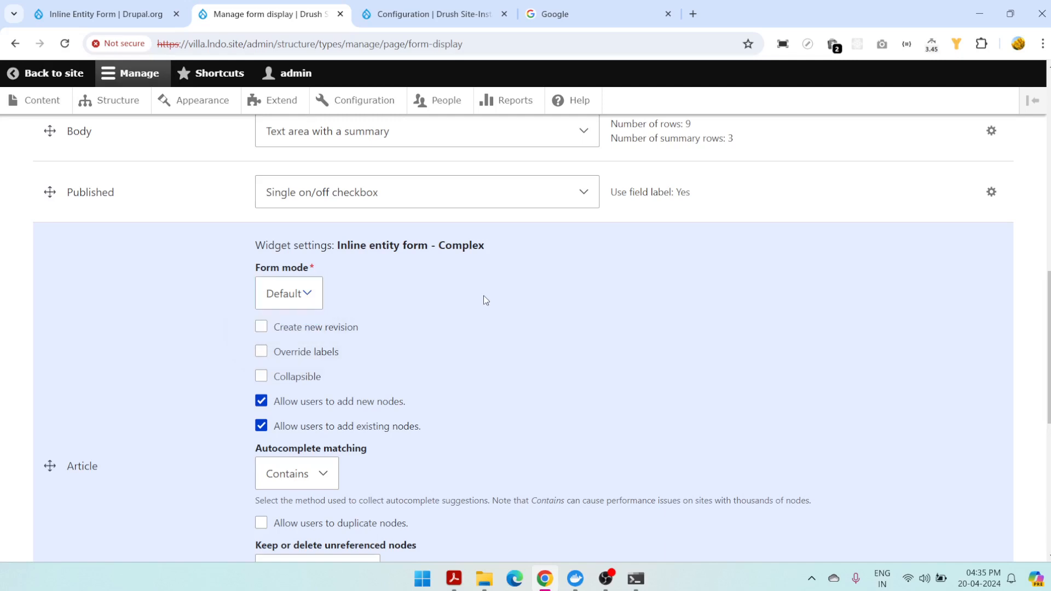
scroll(416, 313, "down", 3)
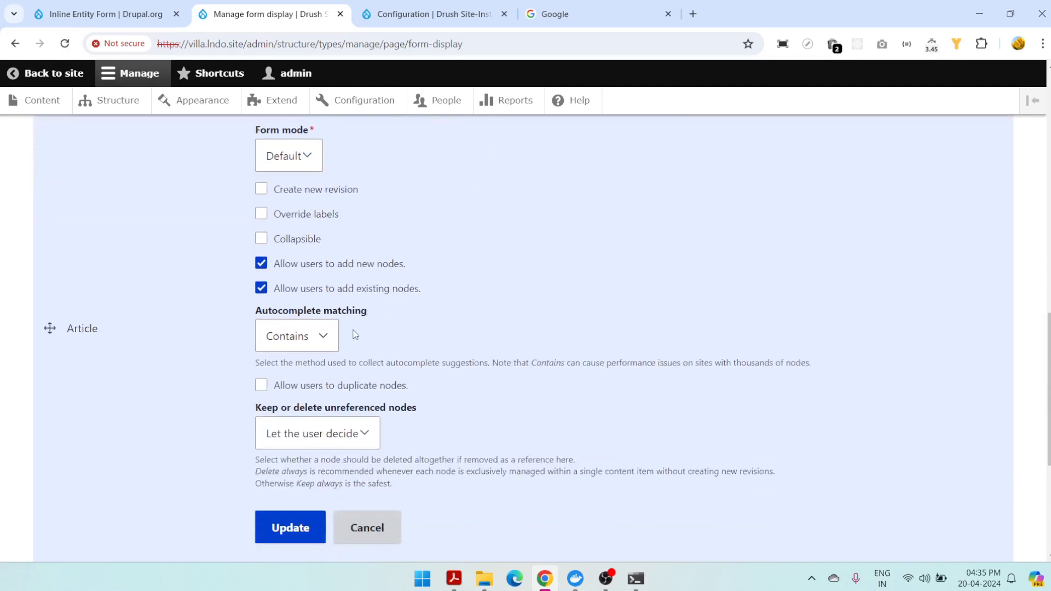
left_click(320, 342)
scroll(319, 343, "down", 3)
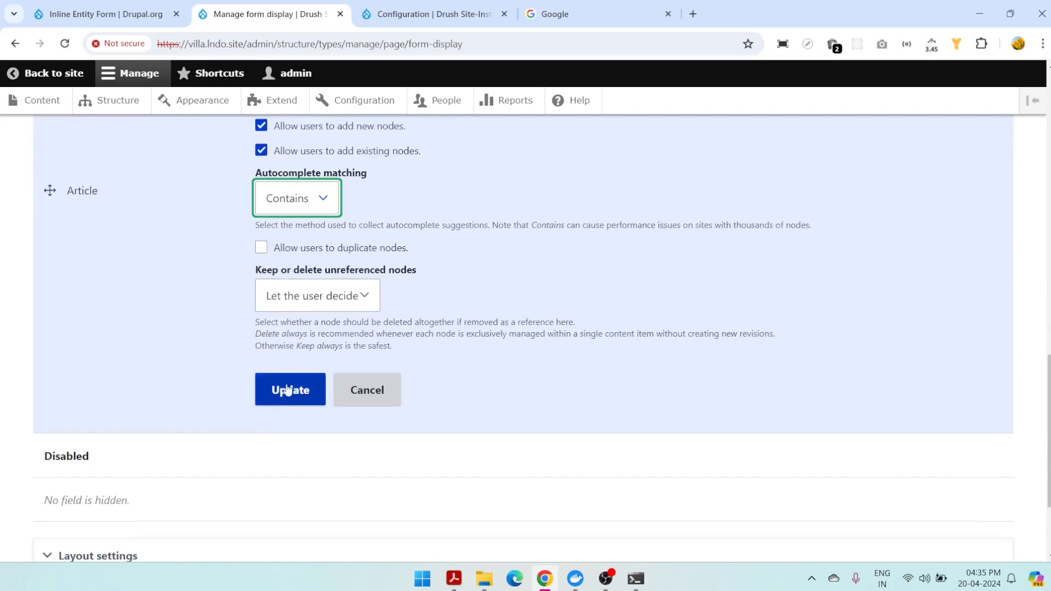
Step: Apply the Article widget's settings and save Basic page's form display
left_click(282, 390)
scroll(482, 363, "down", 1)
left_click(61, 469)
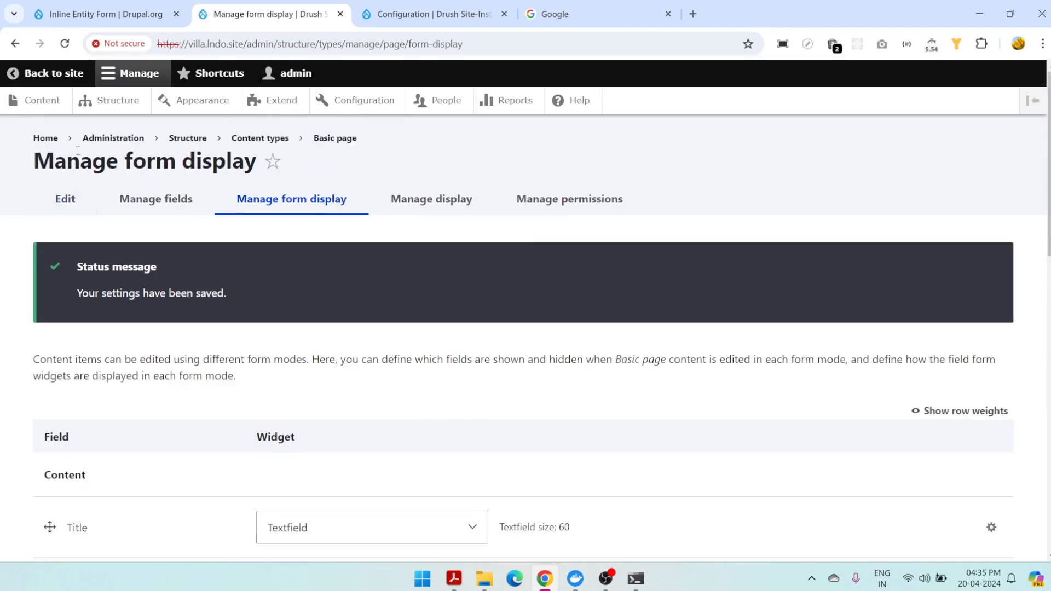
Step: Go to the site's content overview and open the form for creating a new Basic page
left_click(60, 100)
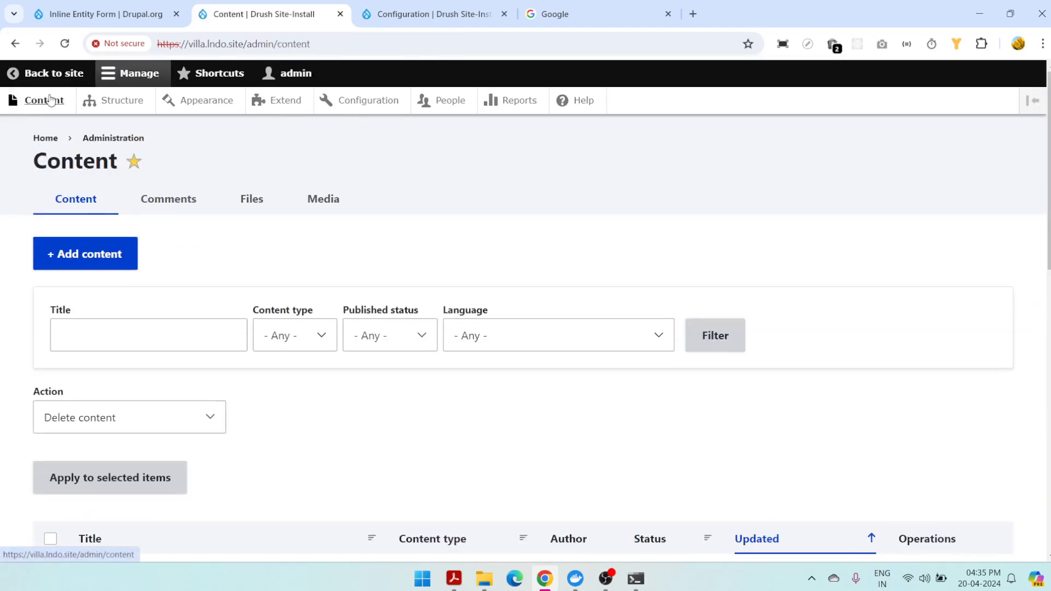
right_click(90, 258)
left_click(154, 268)
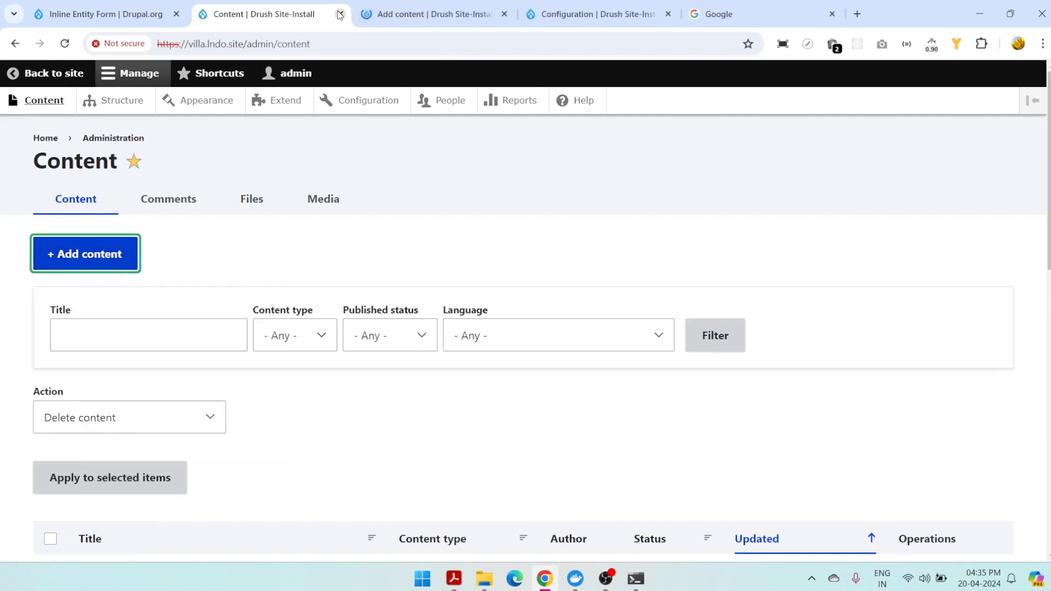
key("ctrl+Tab")
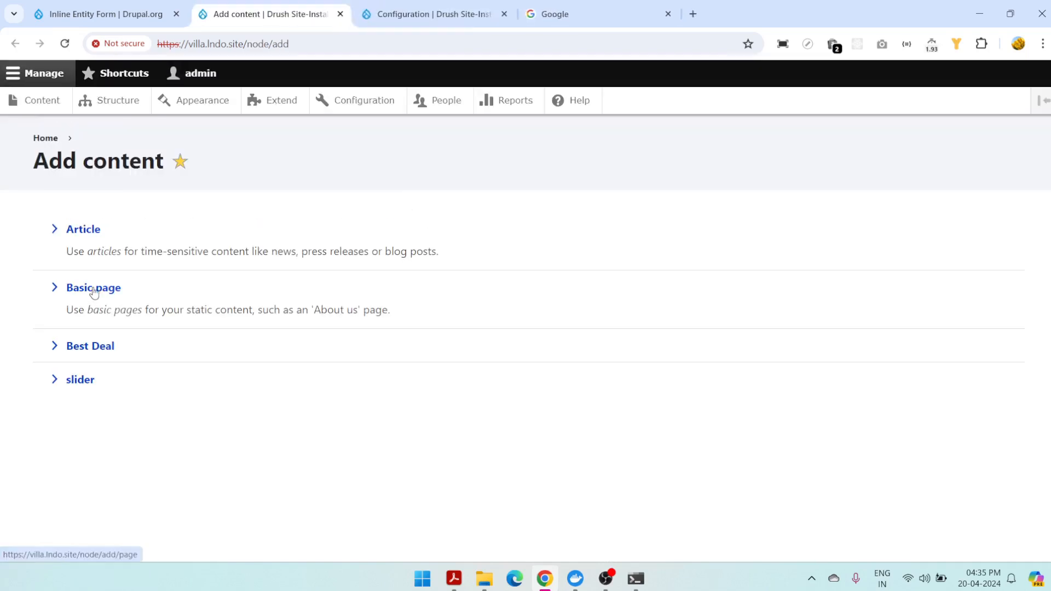
left_click(94, 289)
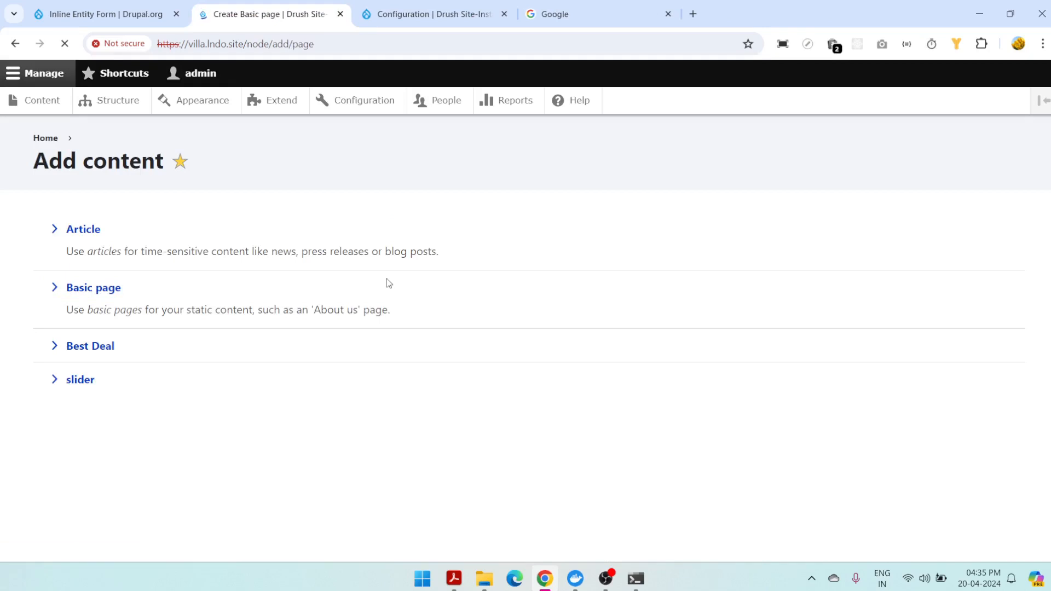
Step: Look over the Basic page form's inline Article section and enter "Demo 1" as the page's title
scroll(363, 290, "down", 5)
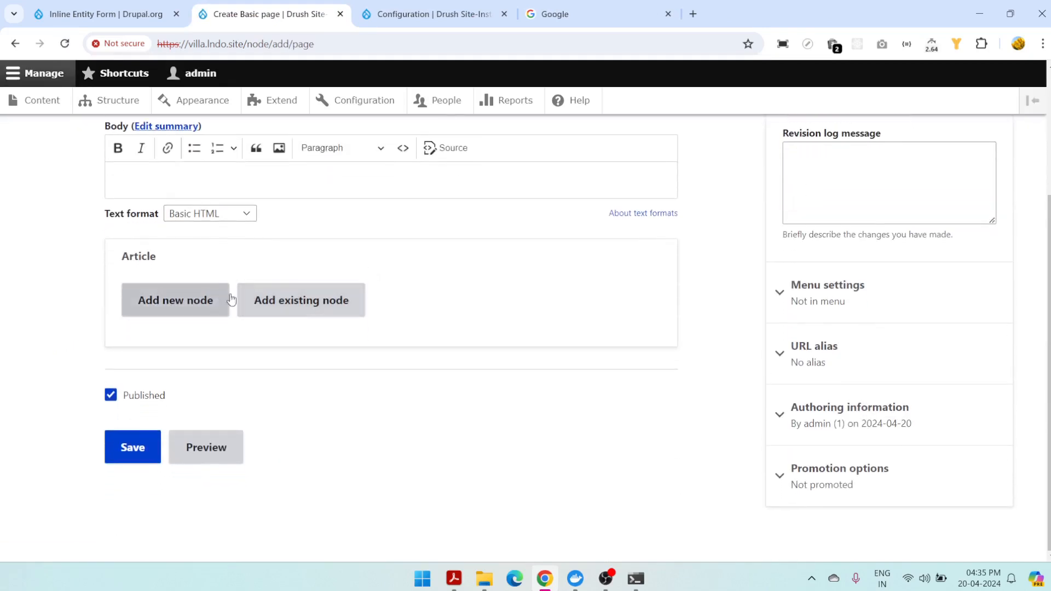
scroll(368, 333, "up", 2)
scroll(175, 378, "down", 2)
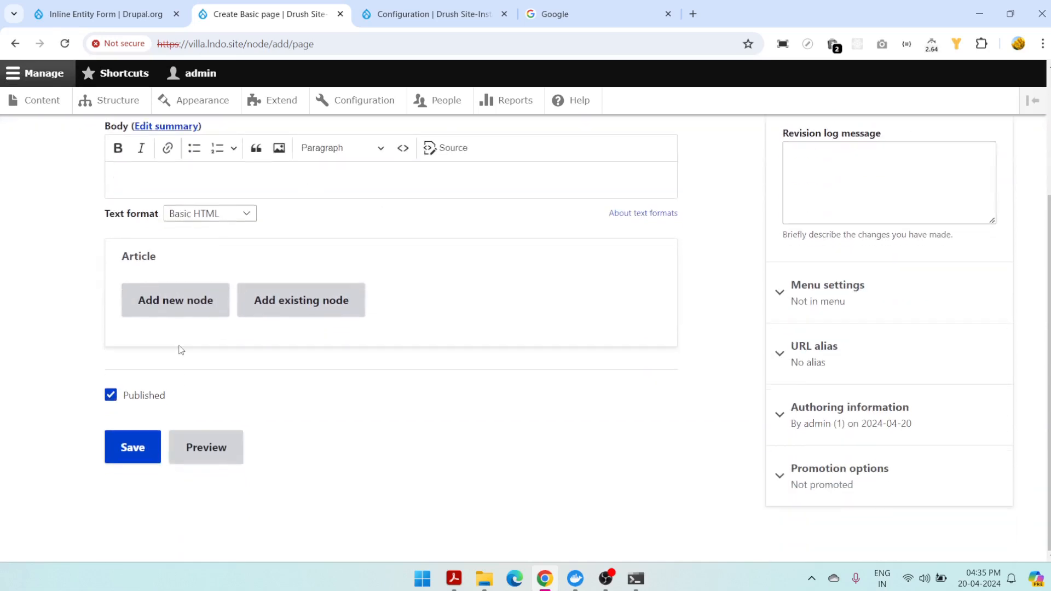
scroll(248, 327, "up", 3)
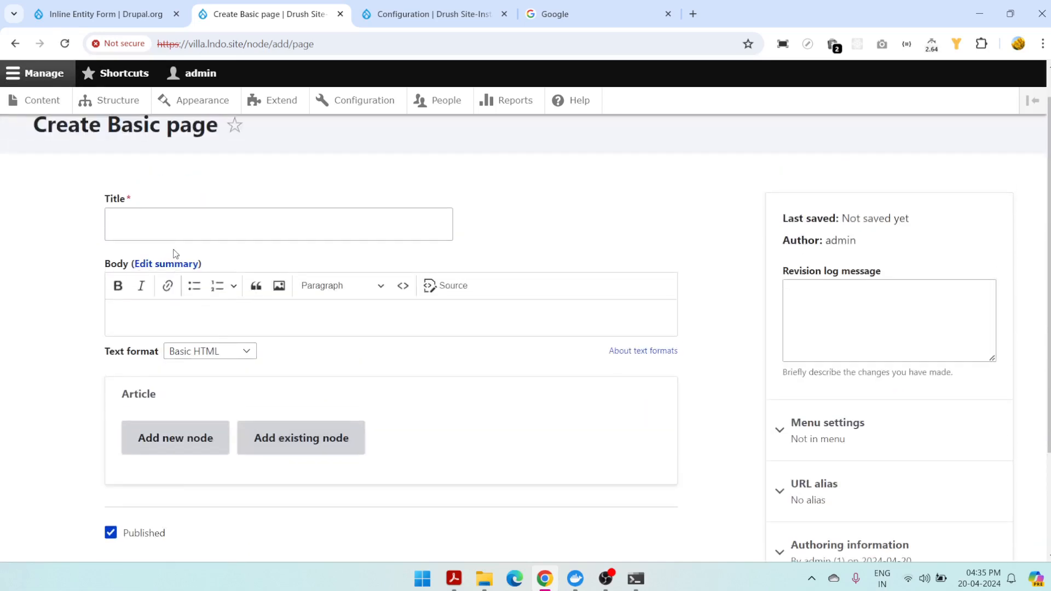
left_click(167, 225)
type("Demo")
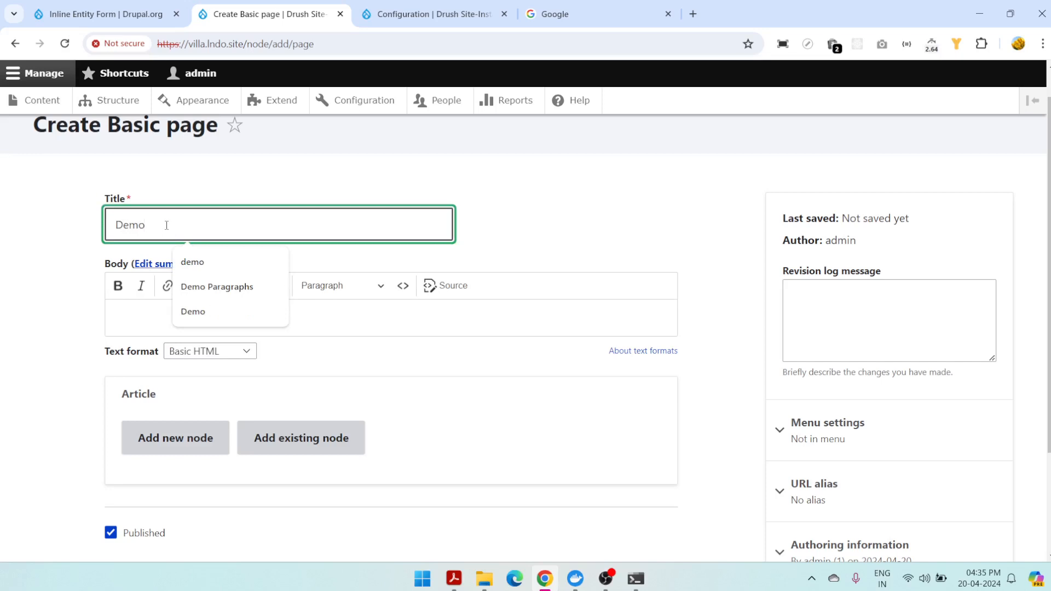
type(" 1")
left_click(36, 328)
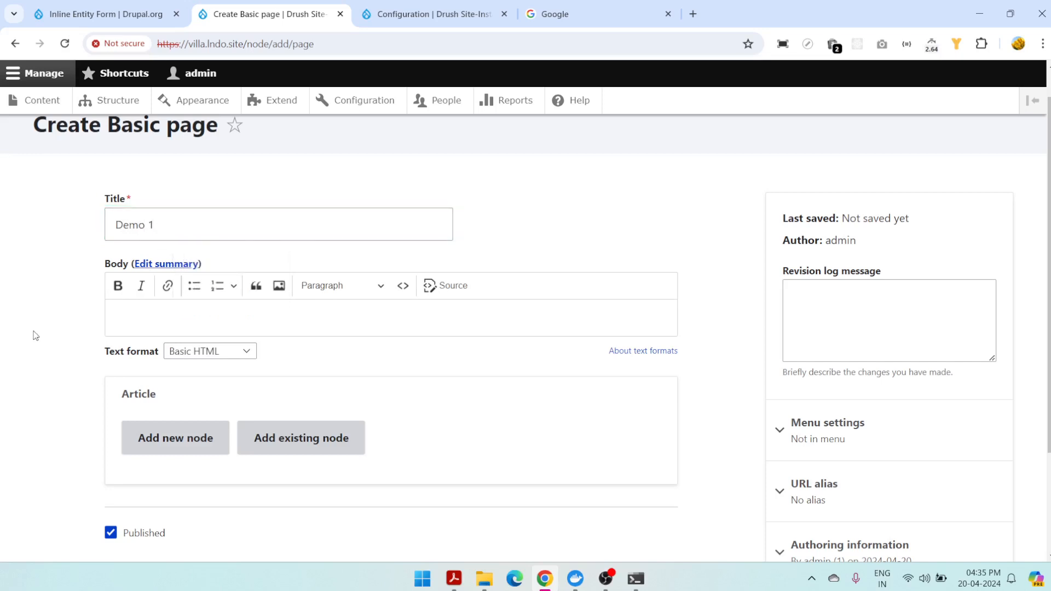
Step: Start a new inline node in the page's Article section and title it "Article 1"
left_click(201, 448)
scroll(553, 267, "down", 2)
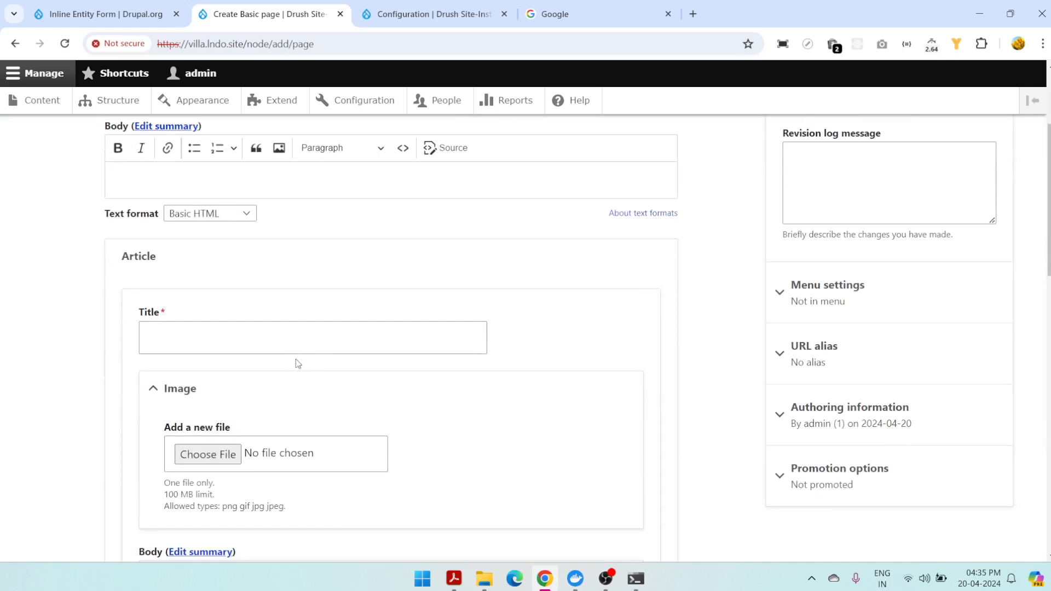
left_click(271, 342)
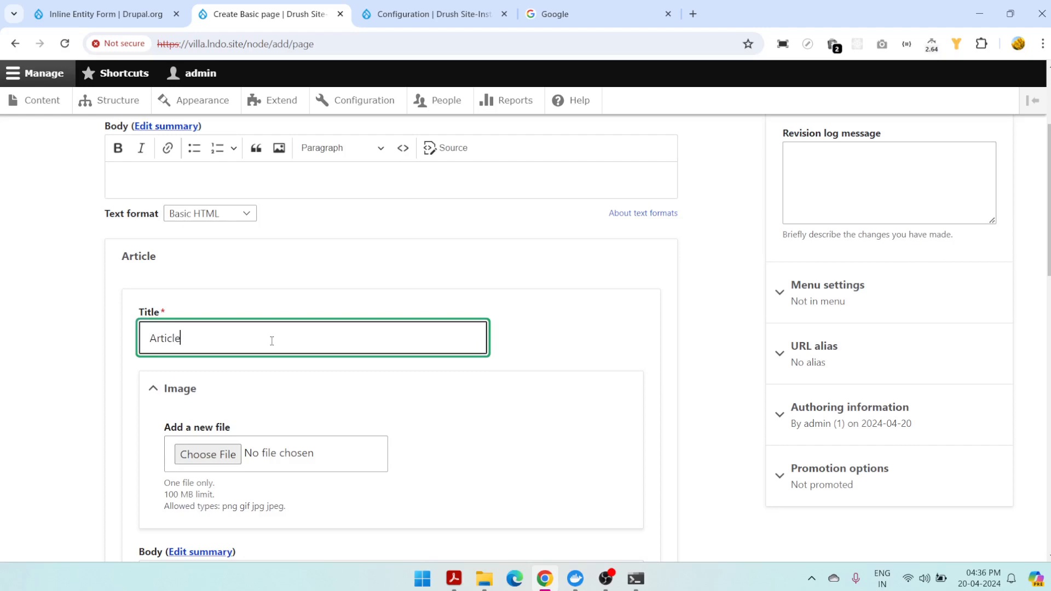
Step: Examine the inline article form's fields, including image, body, tags, authoring, promotion, comment and URL alias settings
scroll(272, 341, "down", 10)
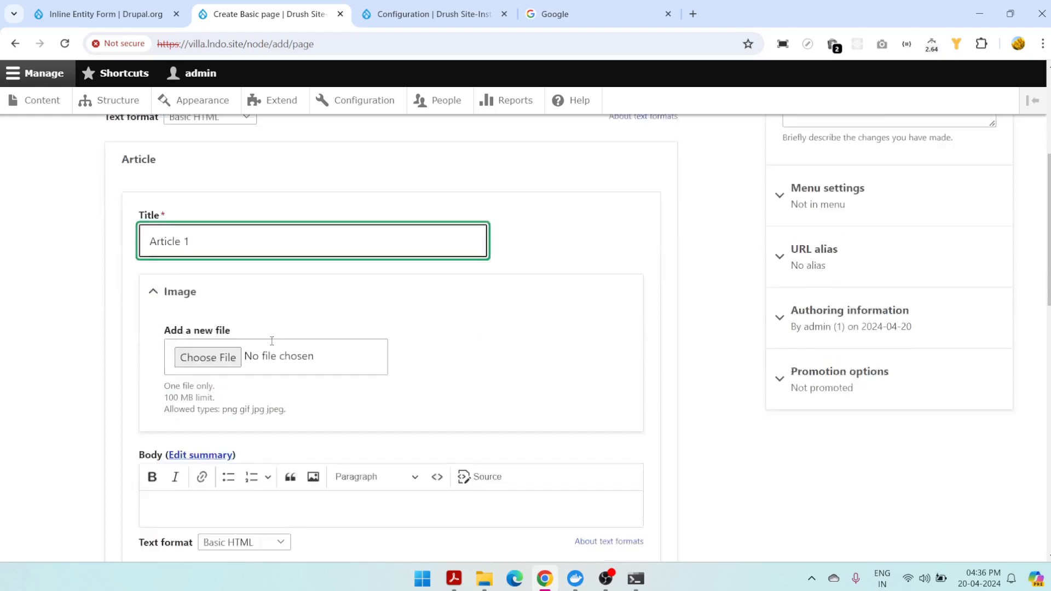
scroll(271, 345, "down", 5)
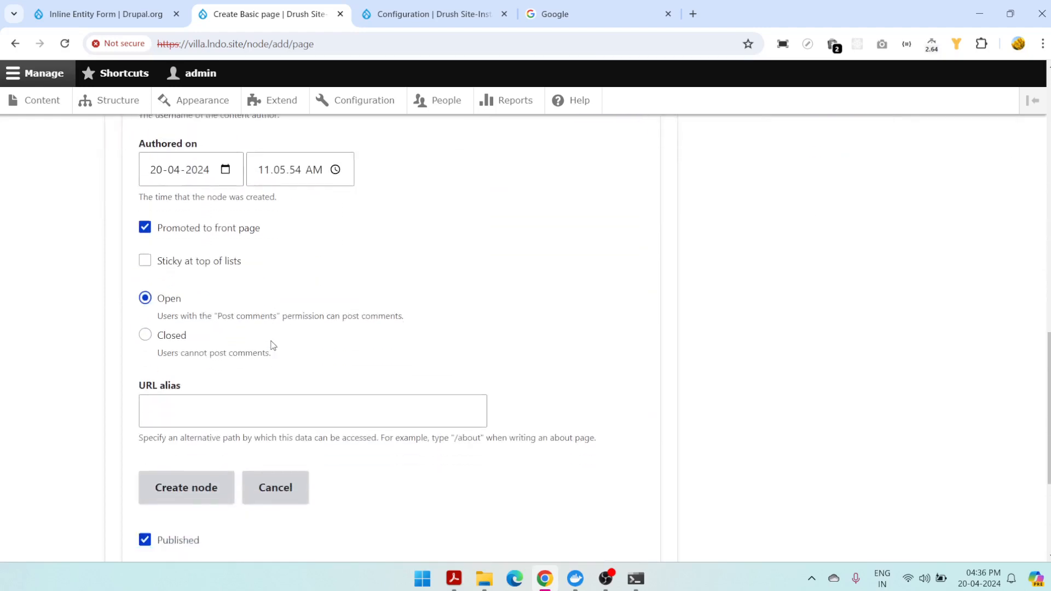
scroll(270, 329, "up", 10)
scroll(269, 313, "up", 4)
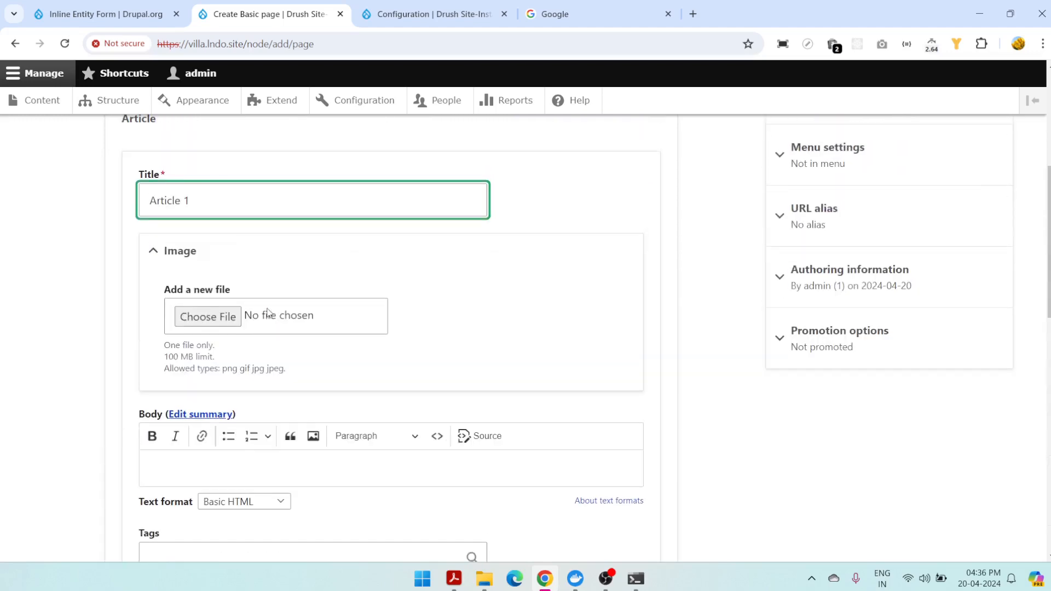
scroll(285, 290, "down", 6)
scroll(287, 280, "down", 4)
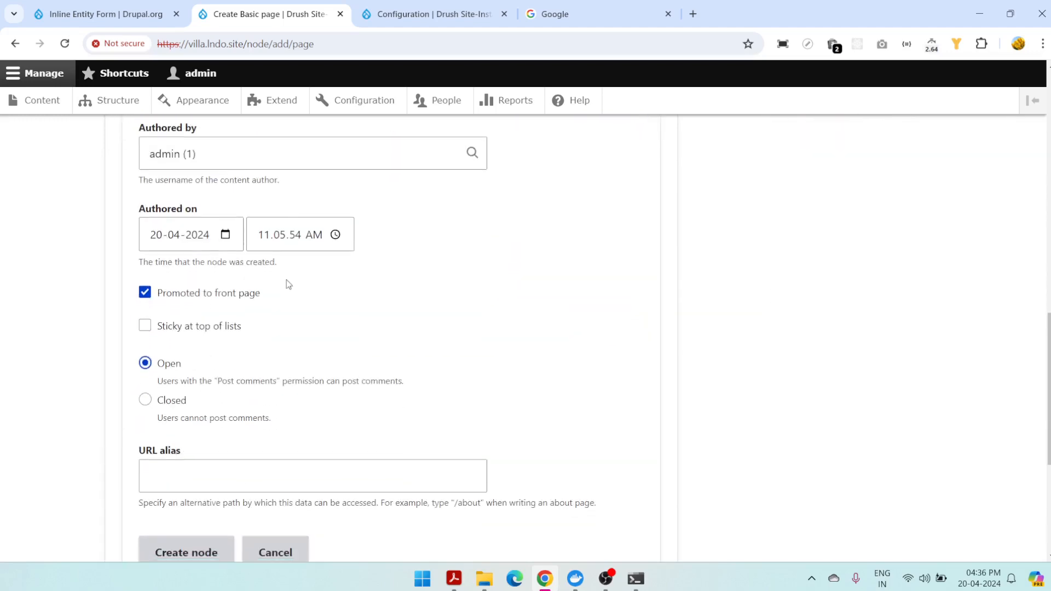
scroll(284, 279, "up", 10)
Step: Create the Article 1 node from the inline form within the Basic page
scroll(281, 287, "down", 11)
scroll(280, 287, "down", 2)
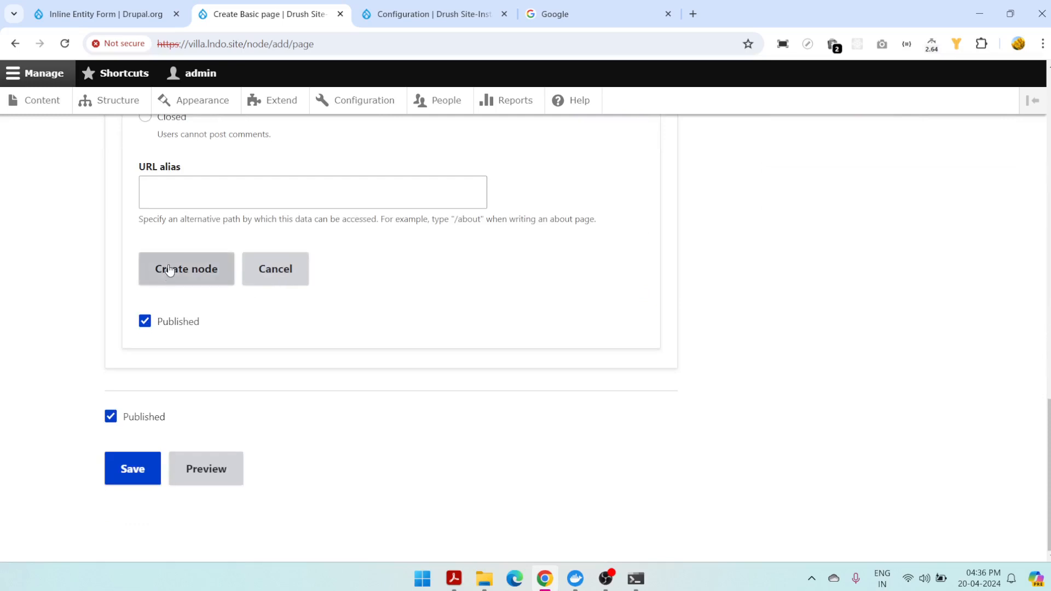
left_click(167, 268)
scroll(297, 334, "up", 3)
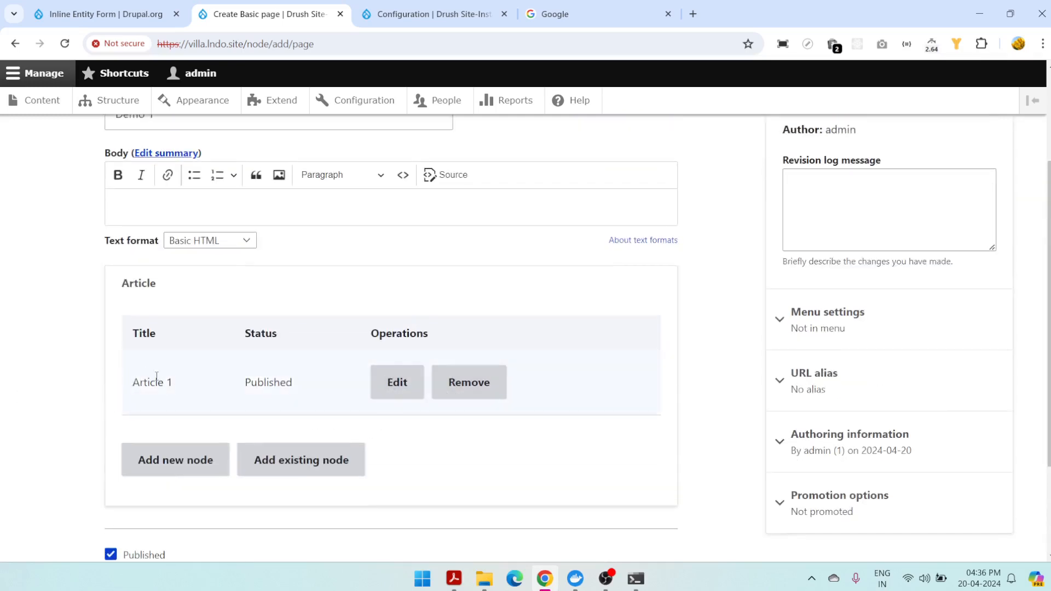
Step: Add a second new node titled "Article 2" to the page's Article section and create it
left_click(159, 467)
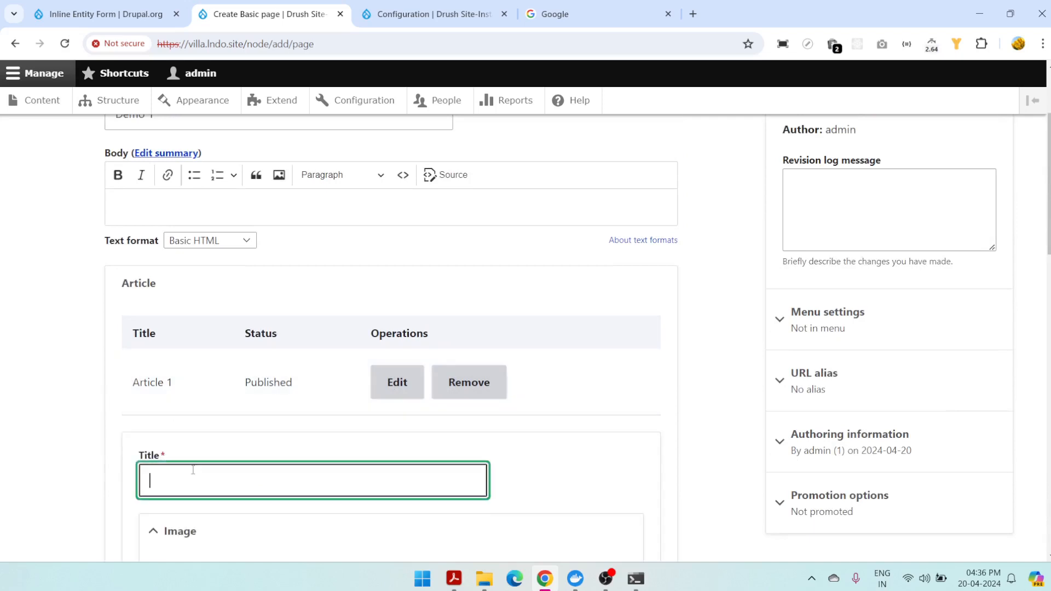
type("Article1")
scroll(249, 416, "down", 20)
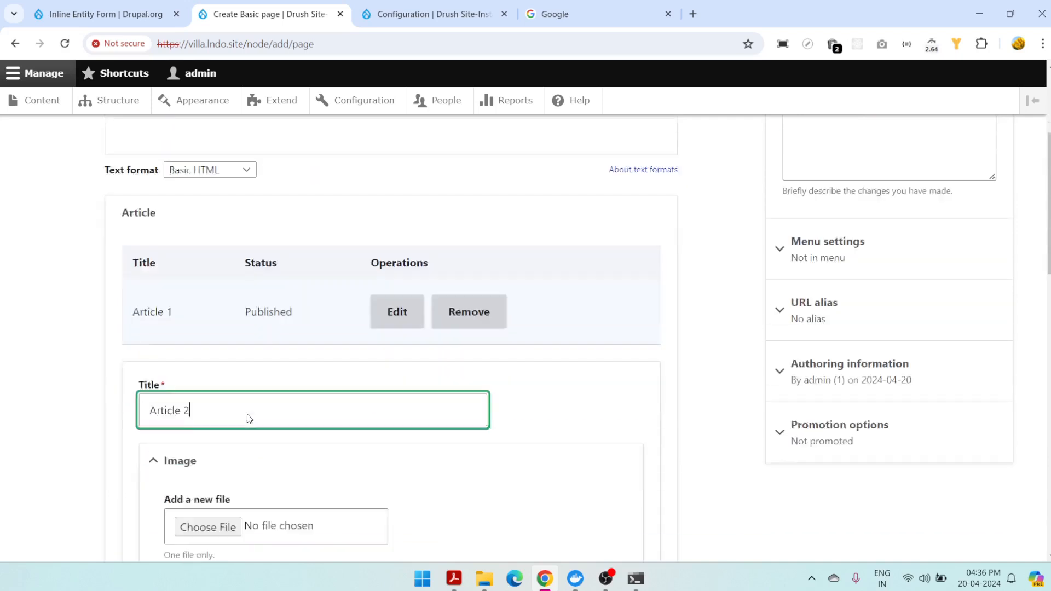
left_click(195, 270)
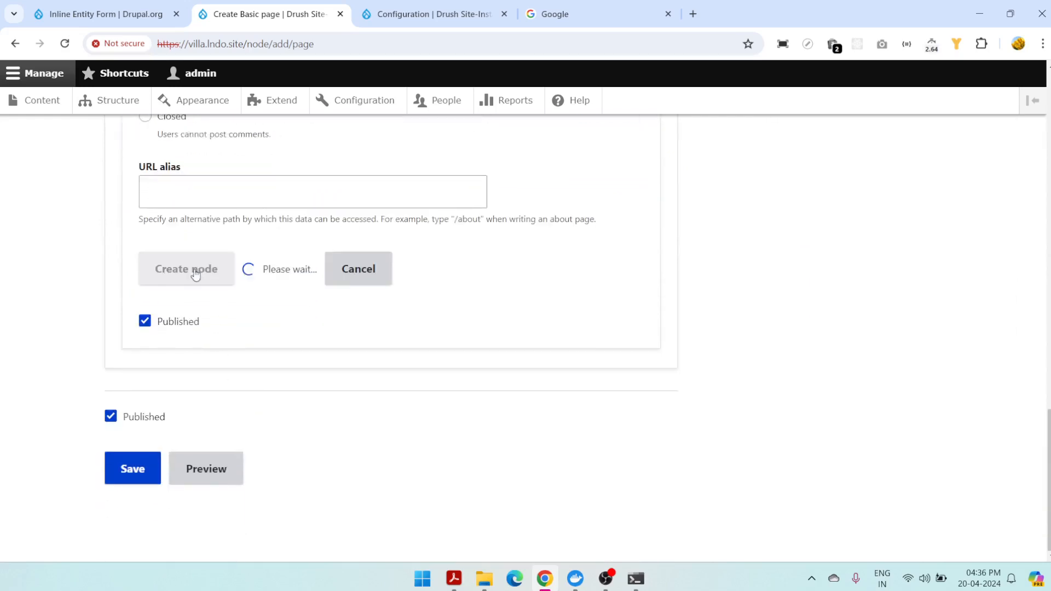
scroll(541, 370, "up", 4)
Step: Move Article 2 above Article 1 in the inline list and return it to its original position
scroll(588, 390, "down", 3)
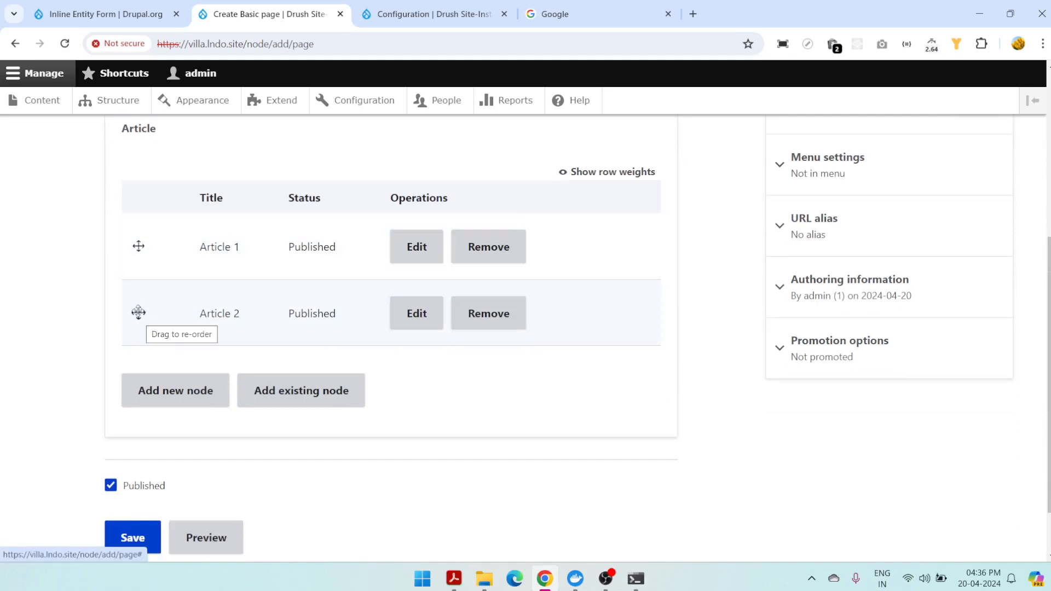
left_click_drag(139, 312, 137, 246)
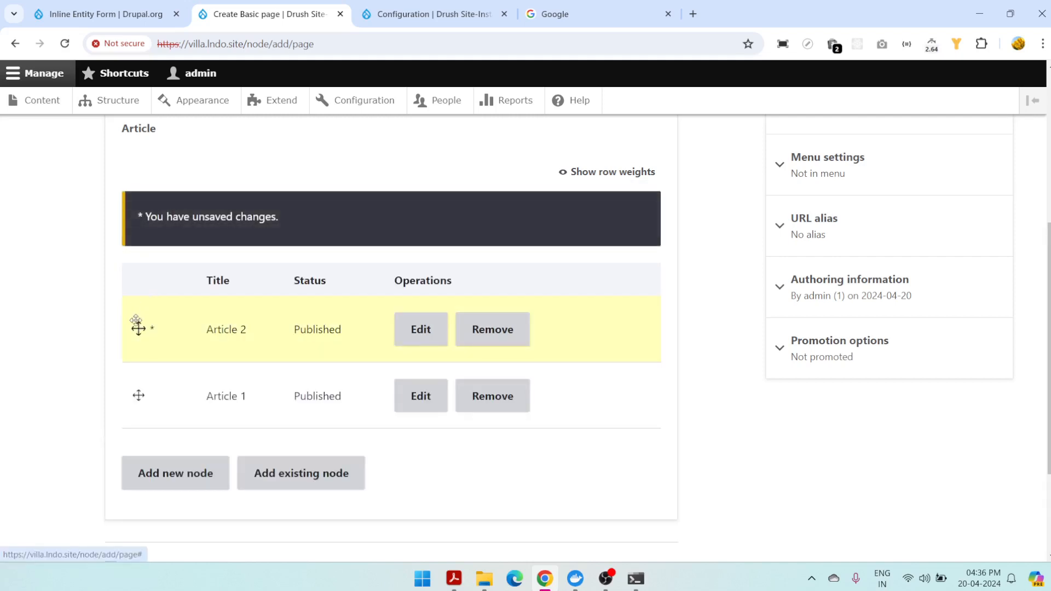
left_click_drag(136, 322, 138, 390)
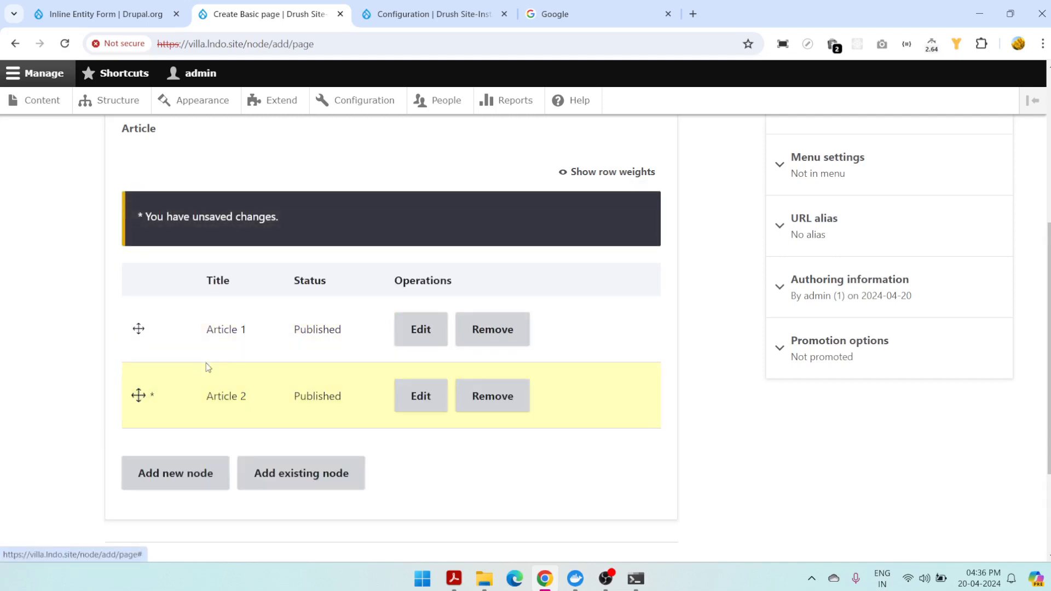
Step: Save the new Demo 1 page together with its two inline articles
scroll(206, 364, "down", 3)
left_click(135, 478)
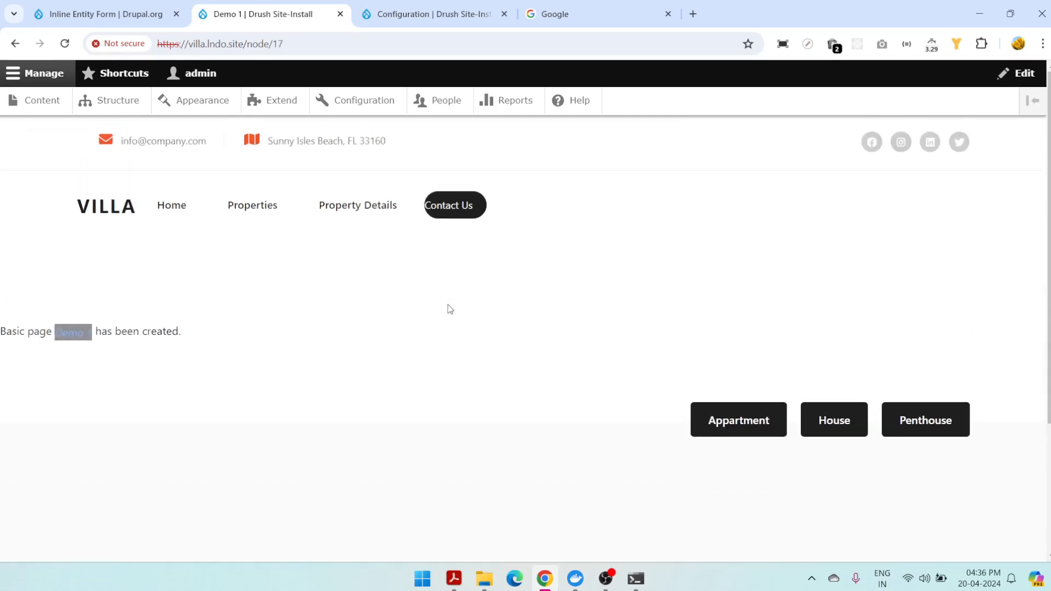
scroll(388, 276, "up", 1)
Step: Check the content overview for the newly created nodes and open the Demo 1 page for editing
left_click(37, 108)
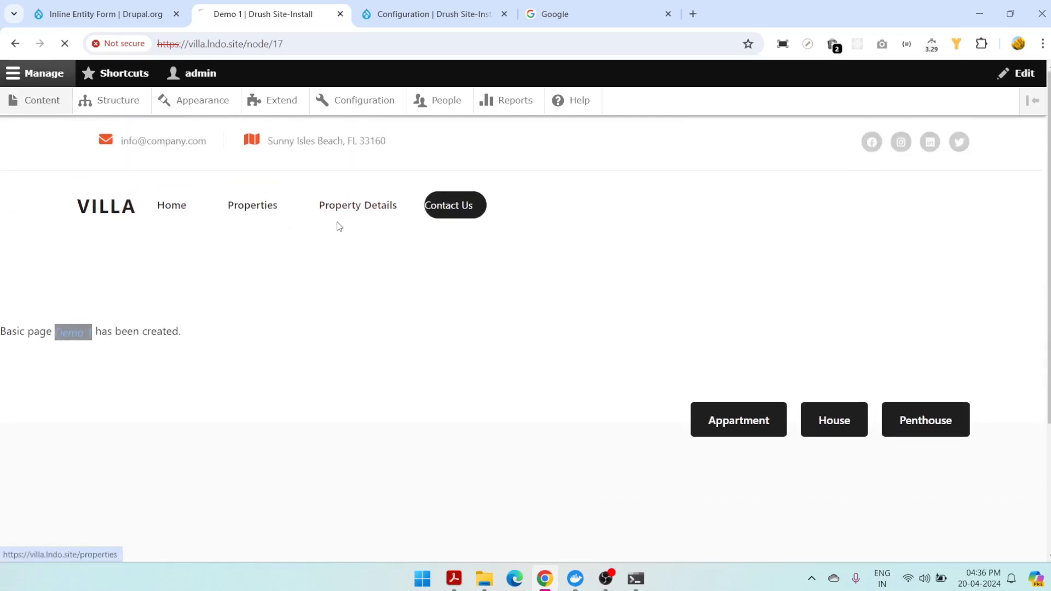
scroll(465, 344, "down", 3)
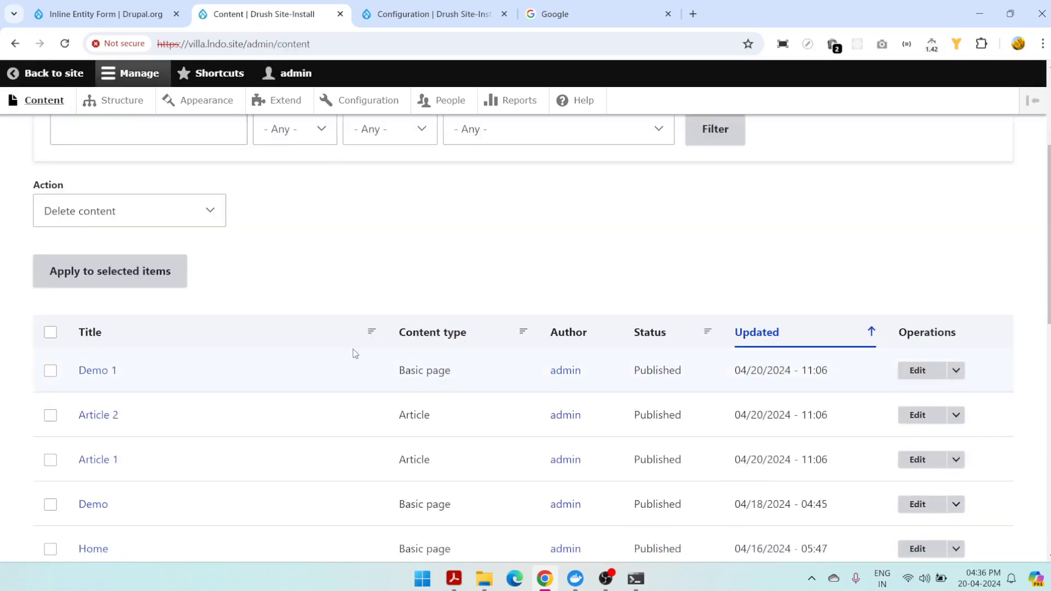
left_click(917, 370)
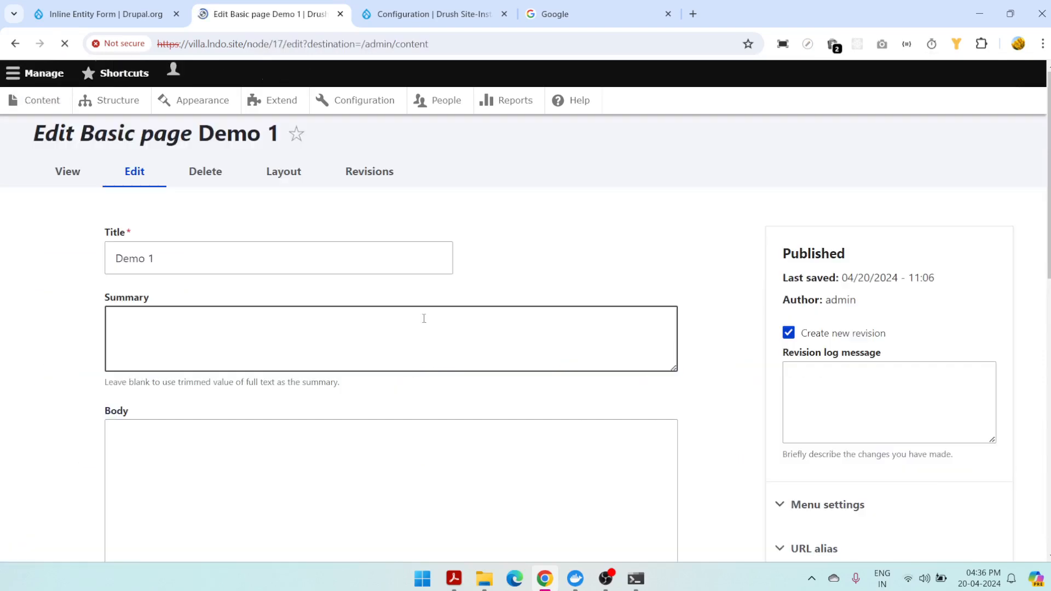
scroll(441, 321, "down", 5)
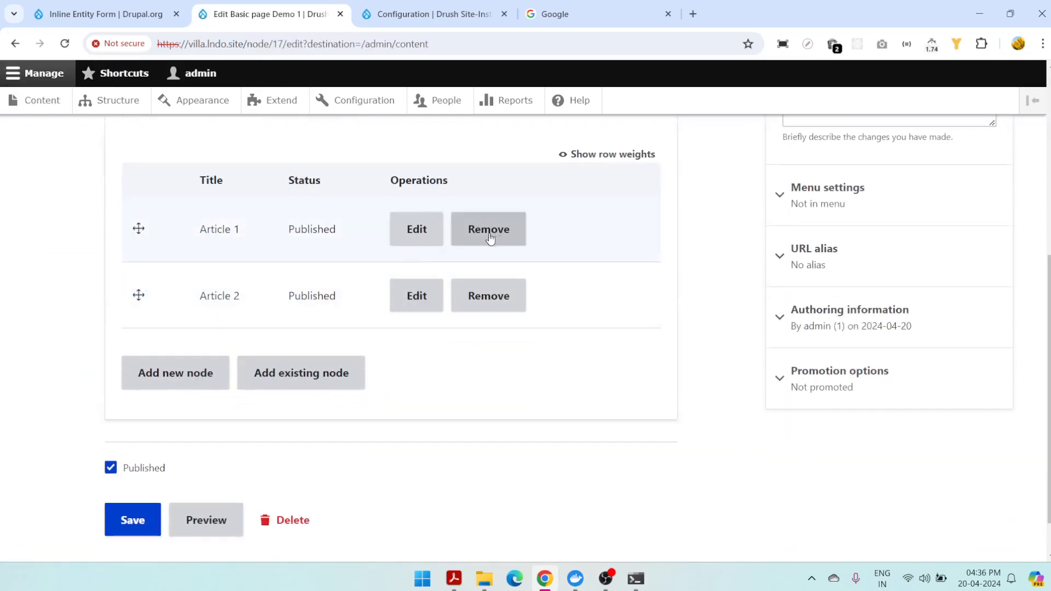
Step: Try to add the existing node Article 1 to Demo 1's Article section
left_click(270, 386)
scroll(177, 301, "down", 3)
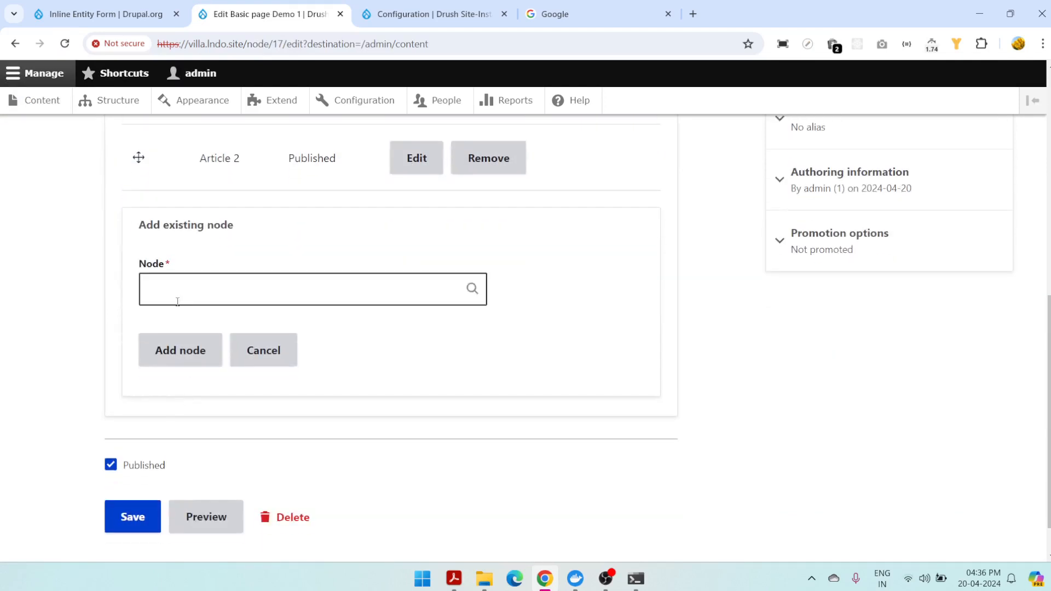
left_click(178, 292)
scroll(276, 305, "up", 1)
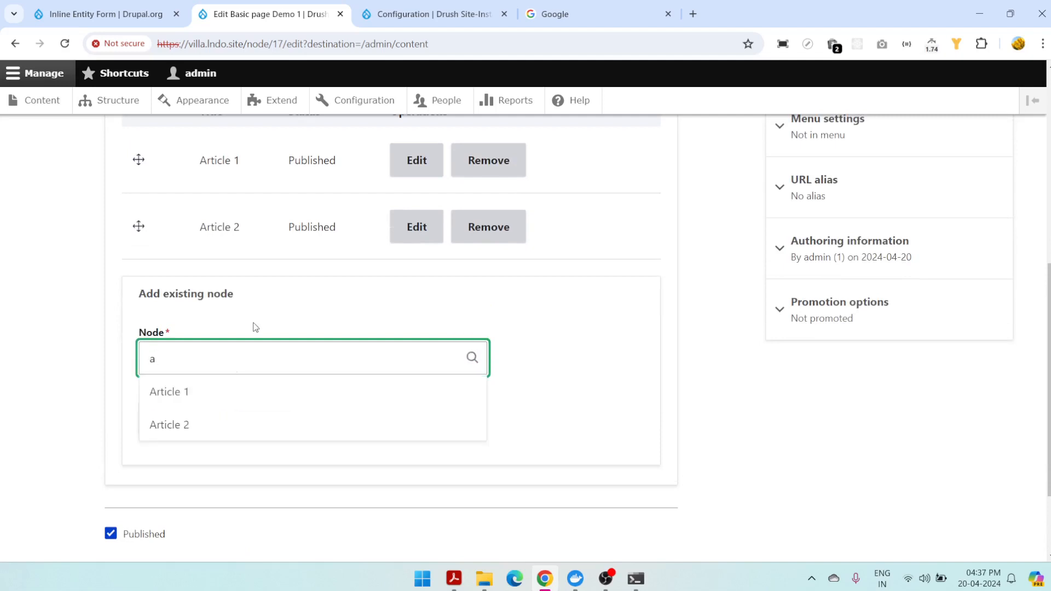
left_click(206, 395)
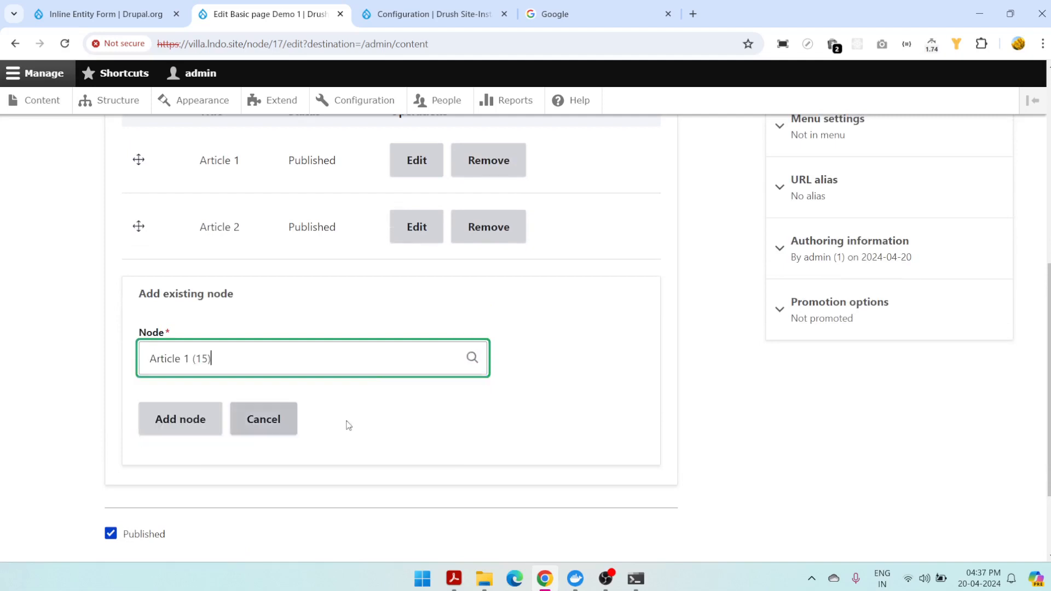
left_click(172, 430)
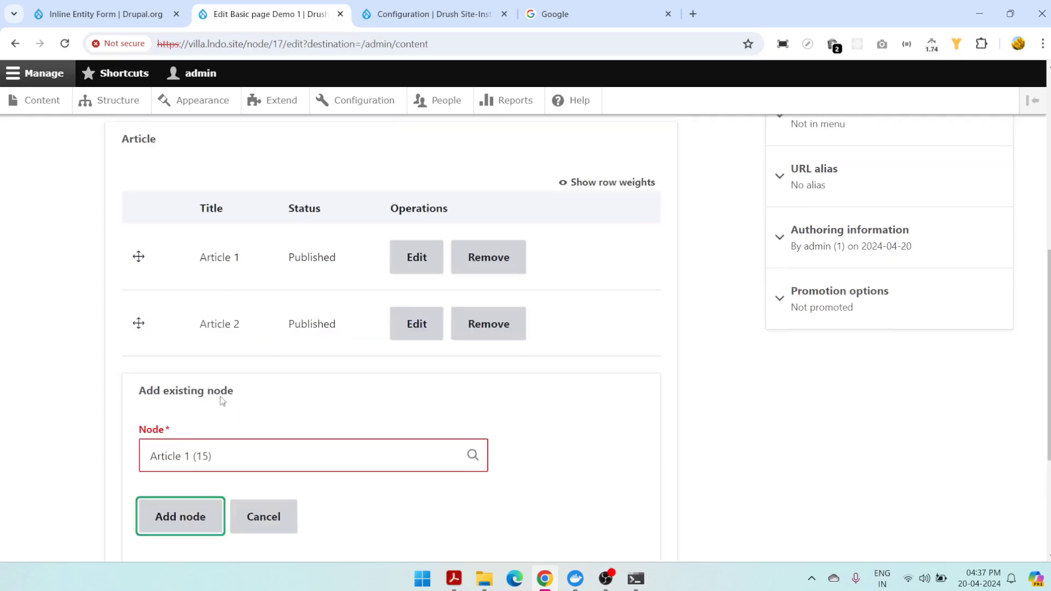
Step: Read the message above the Article section and compare the chosen node with the articles already listed
scroll(189, 370, "down", 3)
scroll(193, 356, "up", 9)
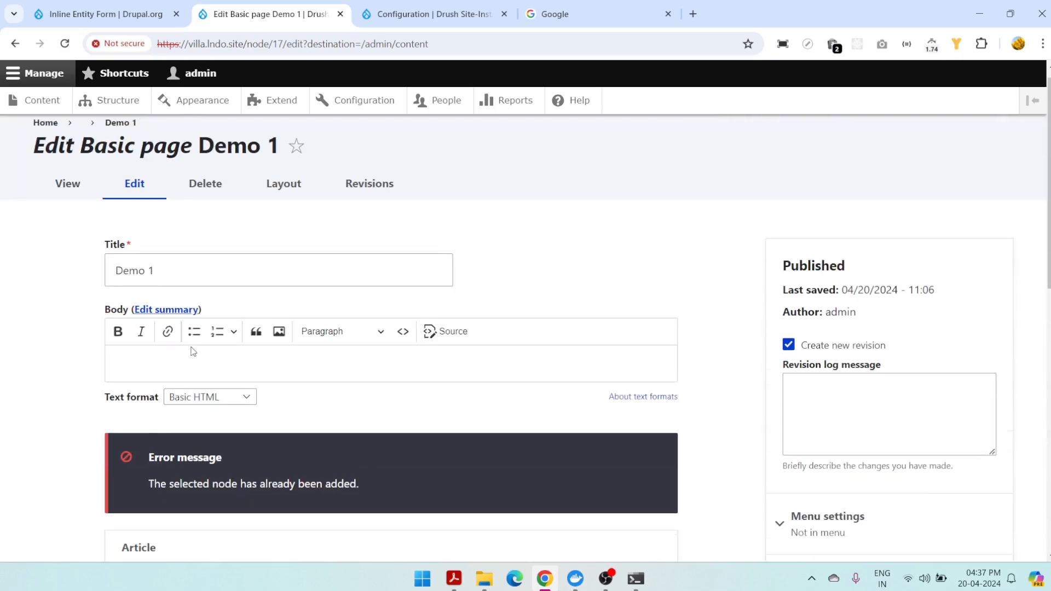
scroll(193, 353, "down", 2)
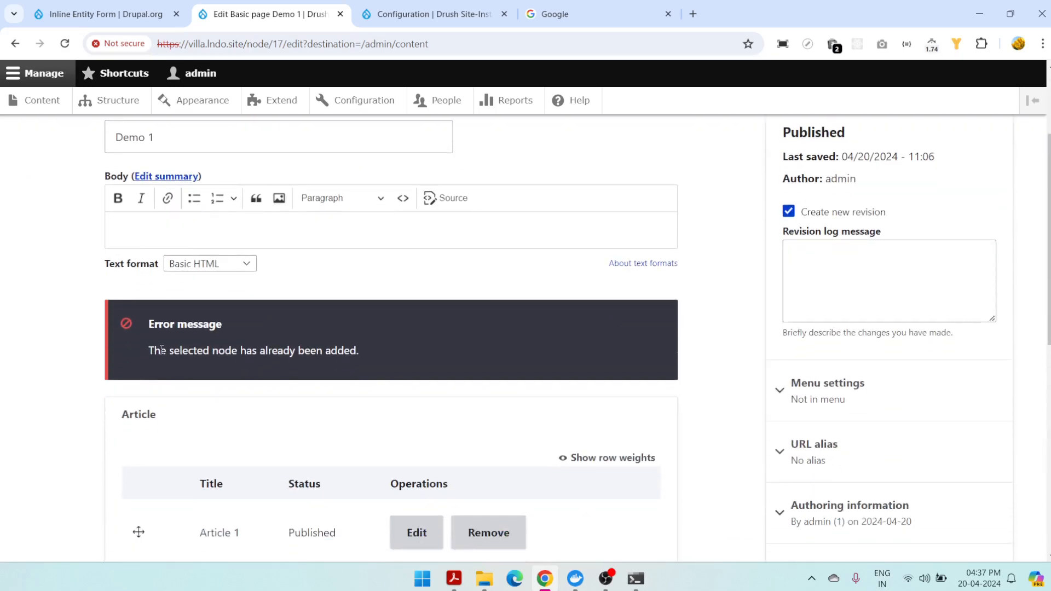
left_click_drag(162, 349, 410, 350)
scroll(411, 350, "down", 4)
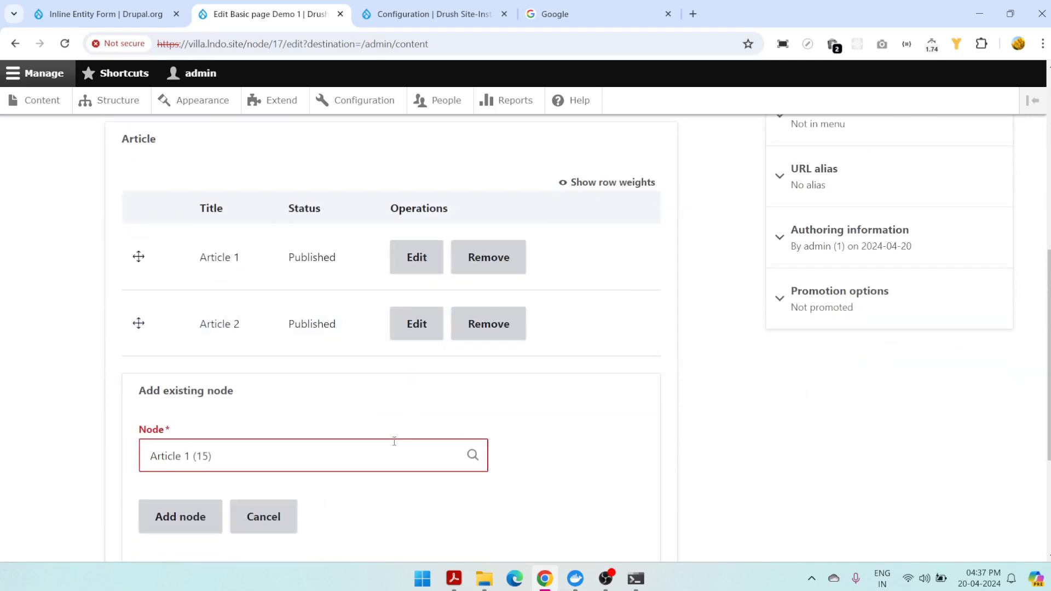
scroll(392, 438, "down", 2)
scroll(392, 438, "up", 3)
scroll(392, 438, "up", 1)
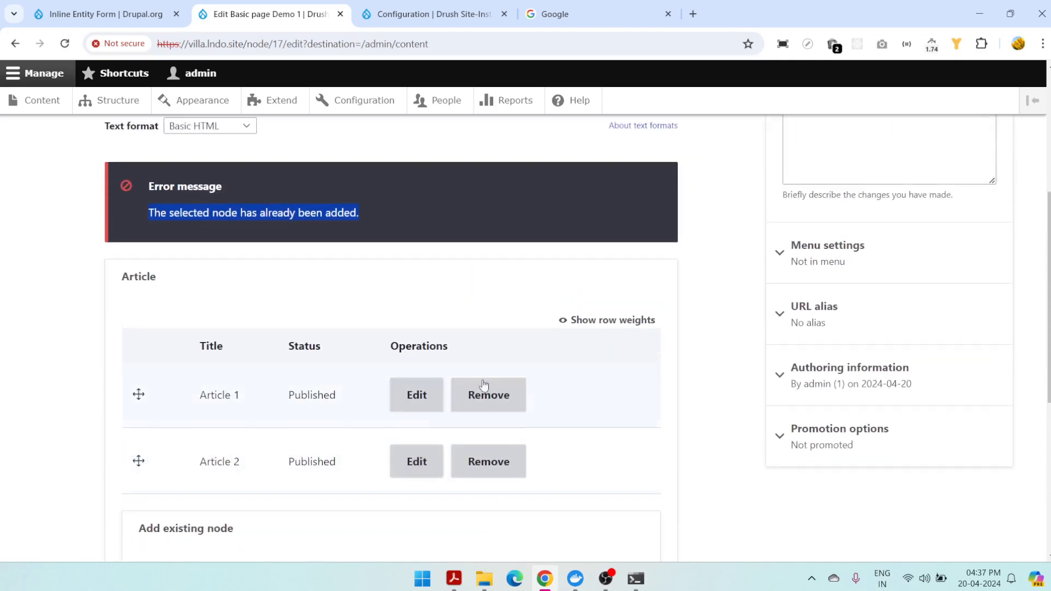
Step: Reload the Demo 1 edit form to discard the pending existing-node entry and review its inline article list
left_click(65, 44)
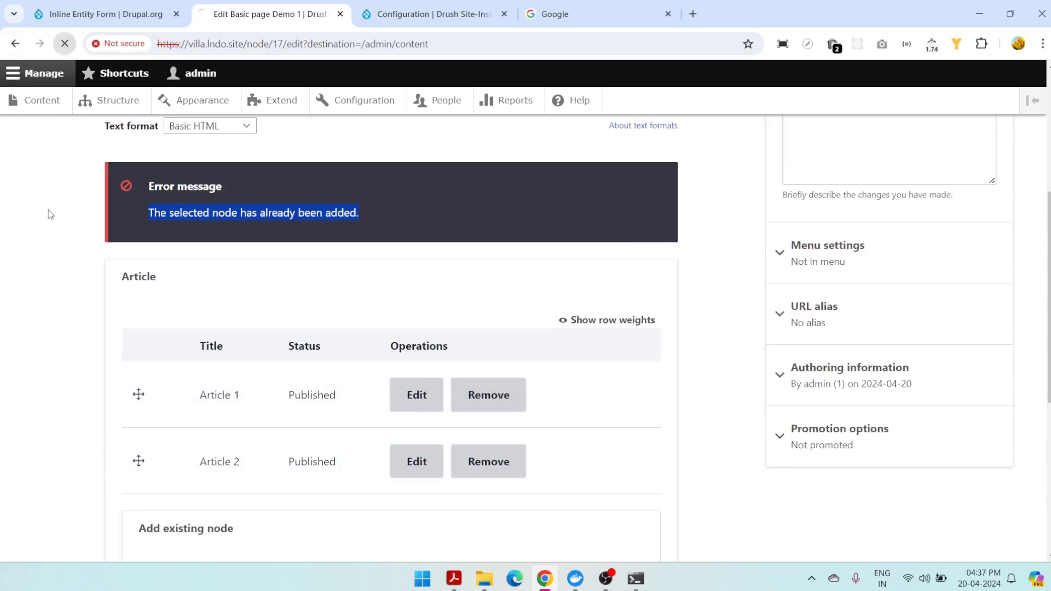
scroll(206, 297, "up", 3)
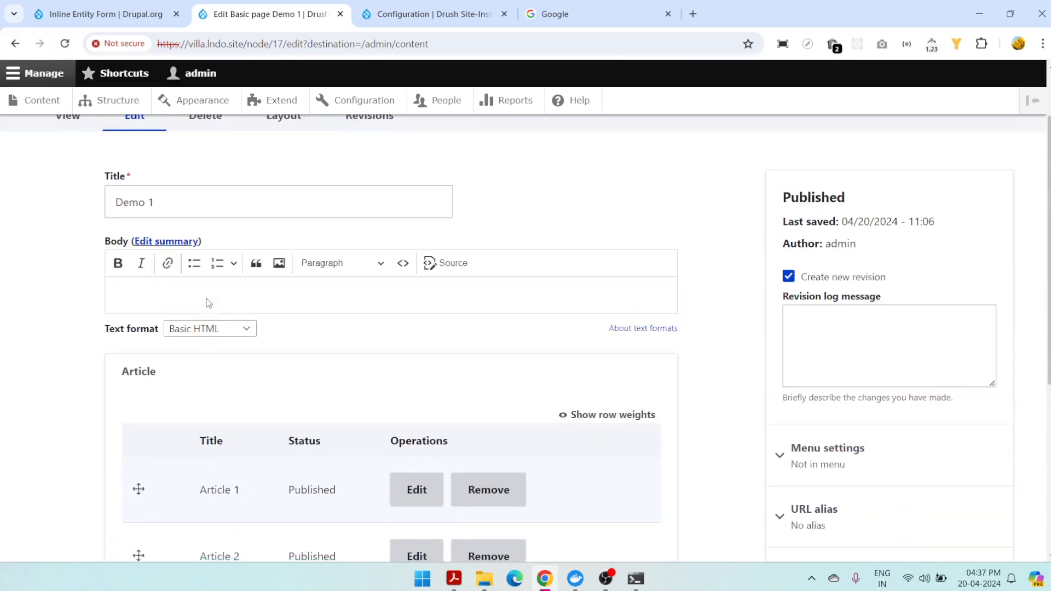
scroll(205, 298, "down", 3)
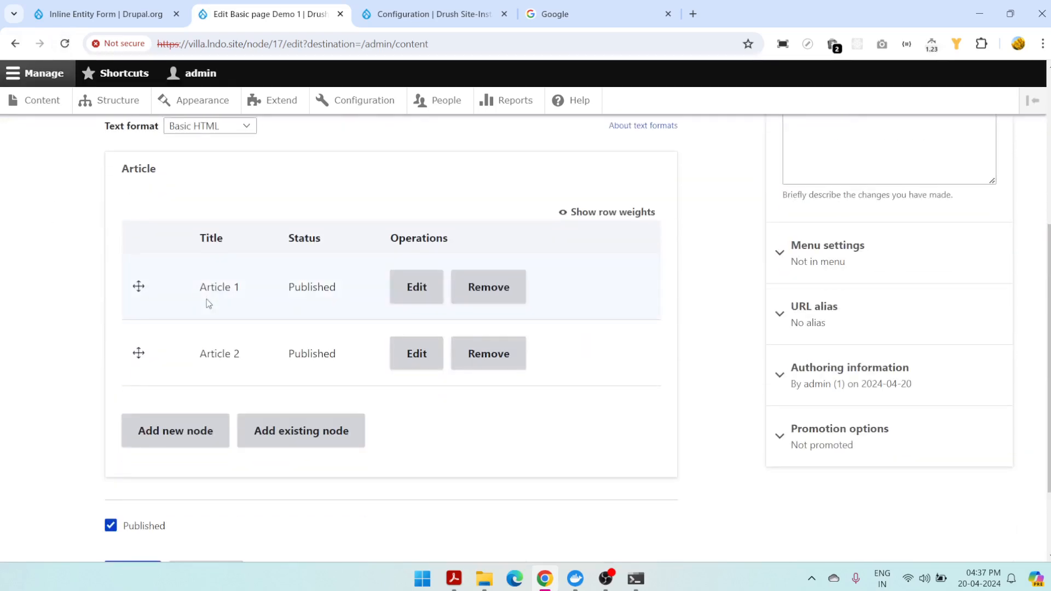
scroll(463, 307, "up", 4)
scroll(462, 308, "down", 3)
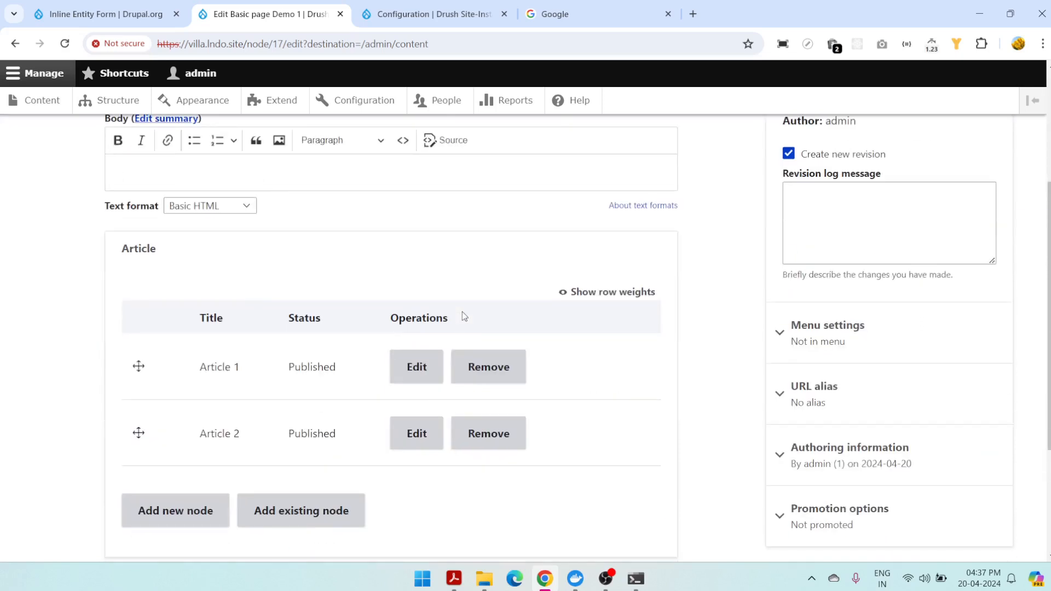
scroll(211, 337, "down", 2)
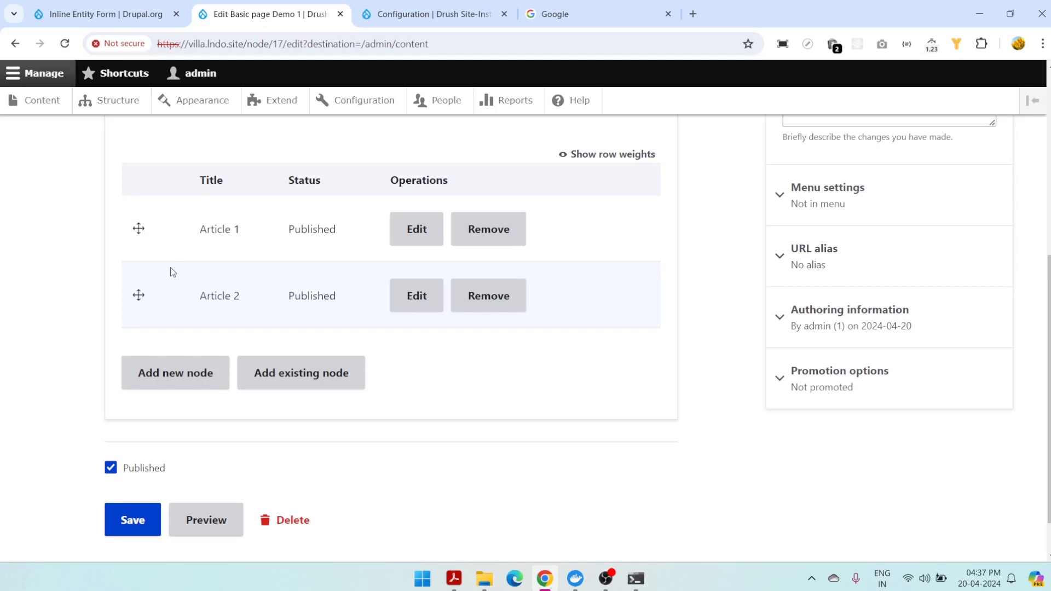
scroll(164, 331, "up", 2)
scroll(167, 331, "down", 2)
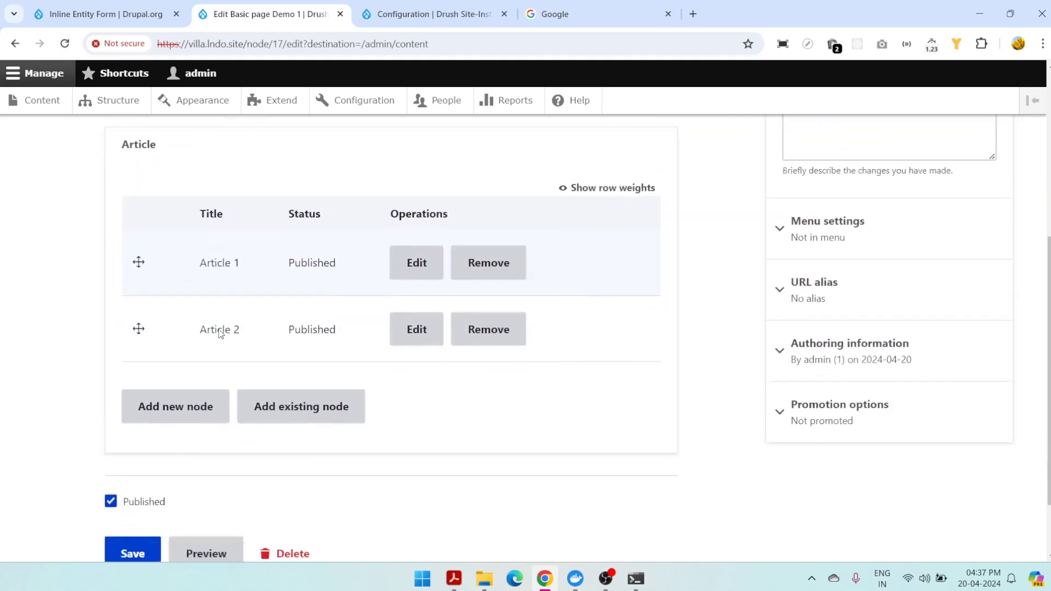
Step: Open the inline form for a new node in Demo 1's Article section and review its fields, from title to comment settings
scroll(220, 334, "down", 1)
scroll(193, 408, "down", 1)
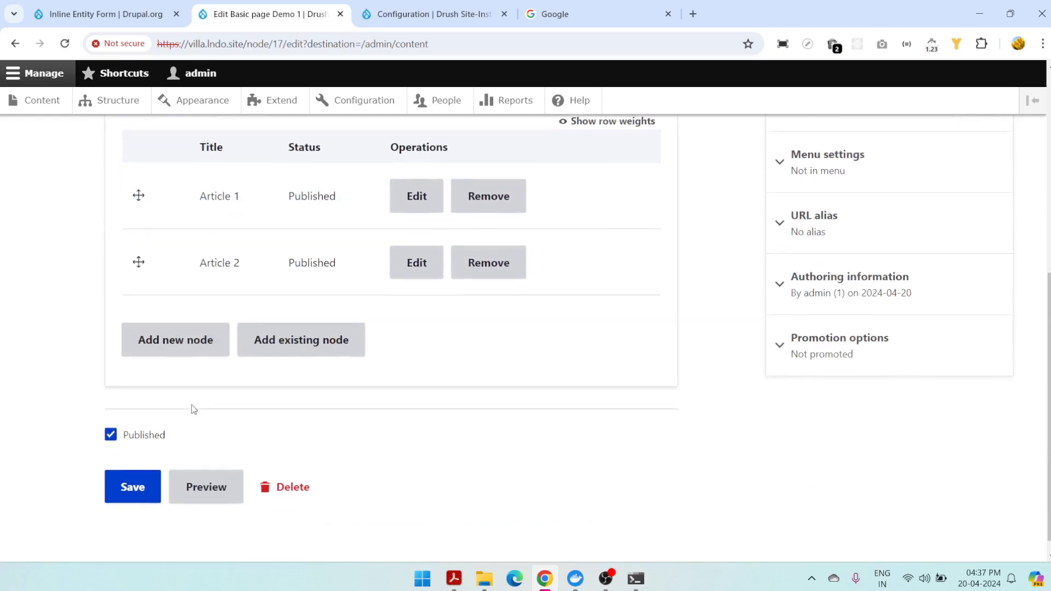
left_click(170, 322)
scroll(291, 331, "down", 14)
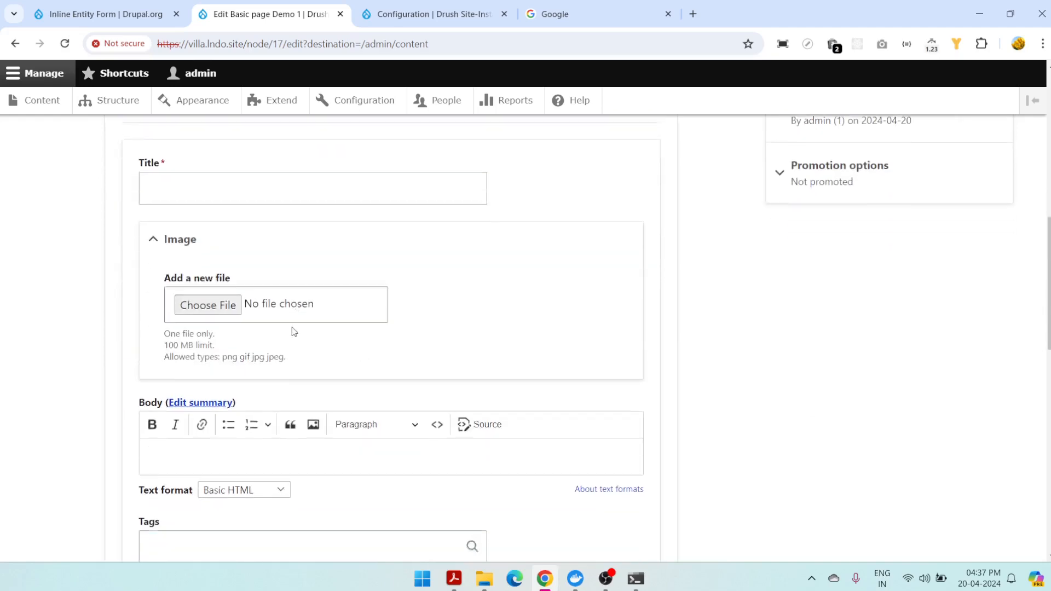
scroll(289, 375, "up", 15)
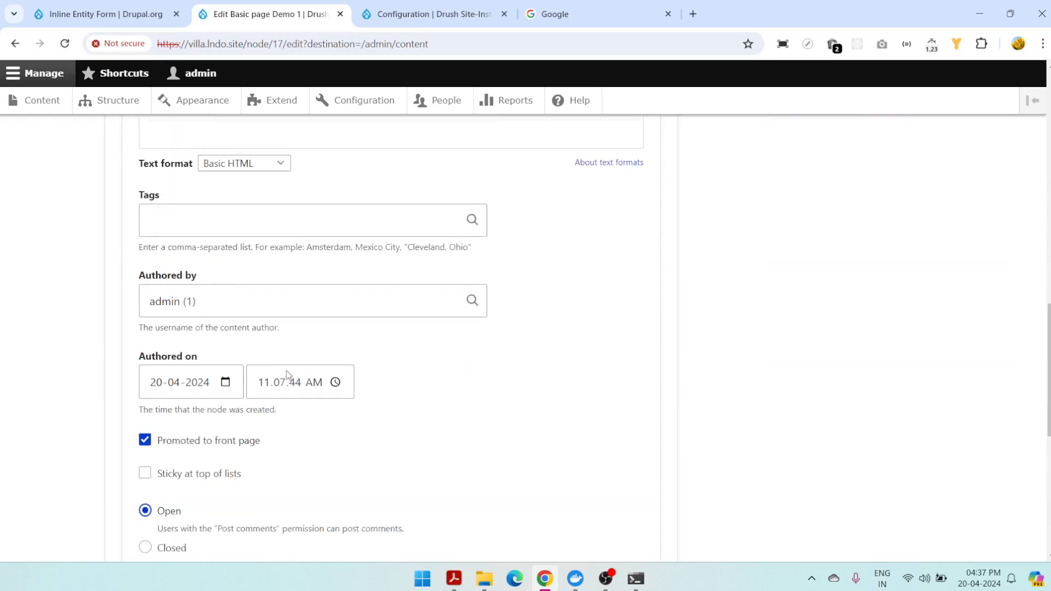
Step: Switch to the Inline Entity Form project page on Drupal.org and highlight the usage line under Project information
left_click(82, 15)
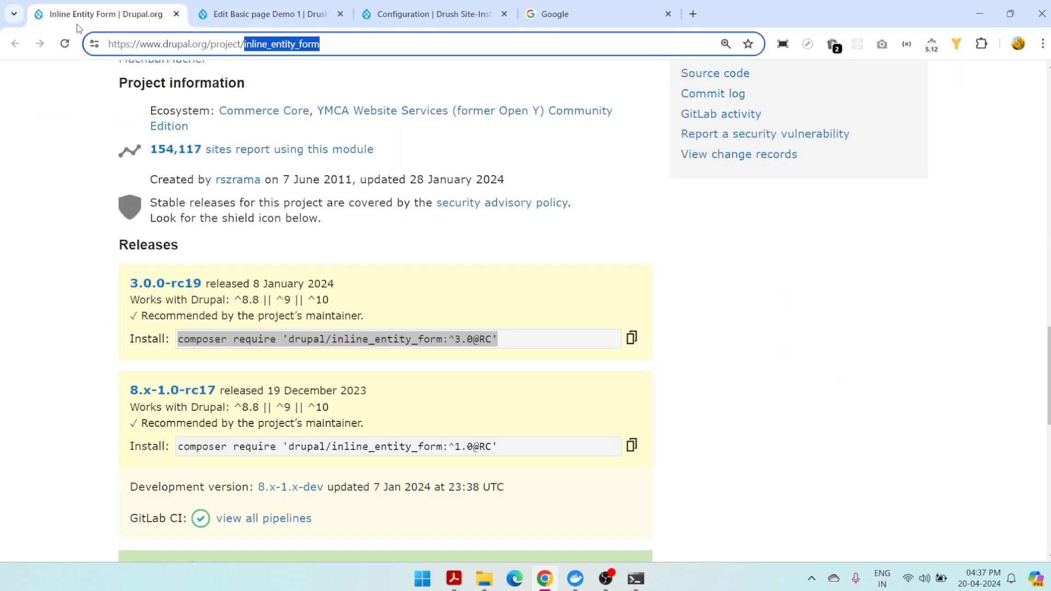
scroll(386, 272, "up", 4)
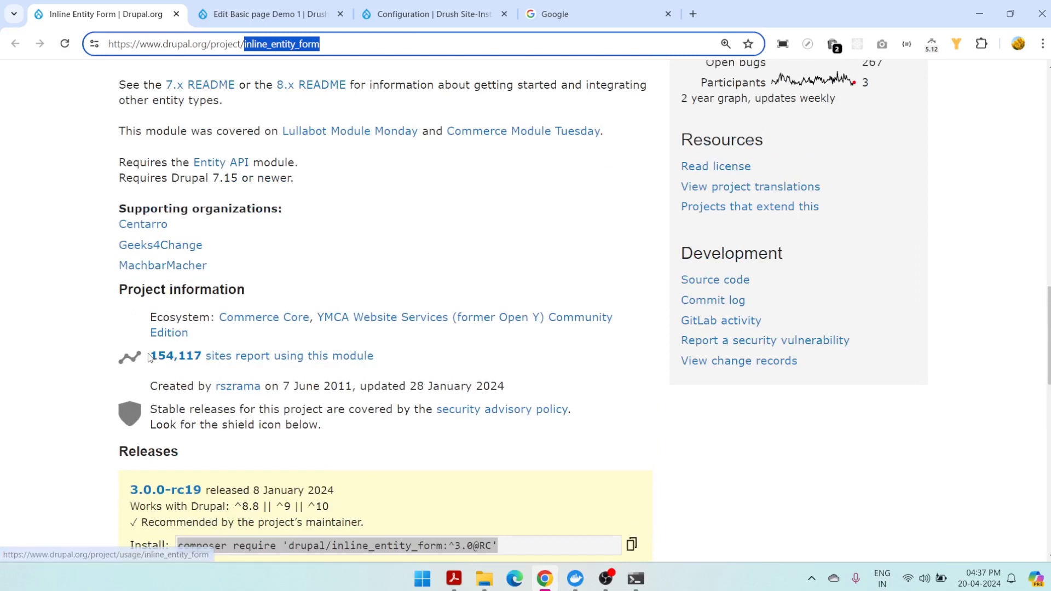
left_click_drag(384, 357, 149, 357)
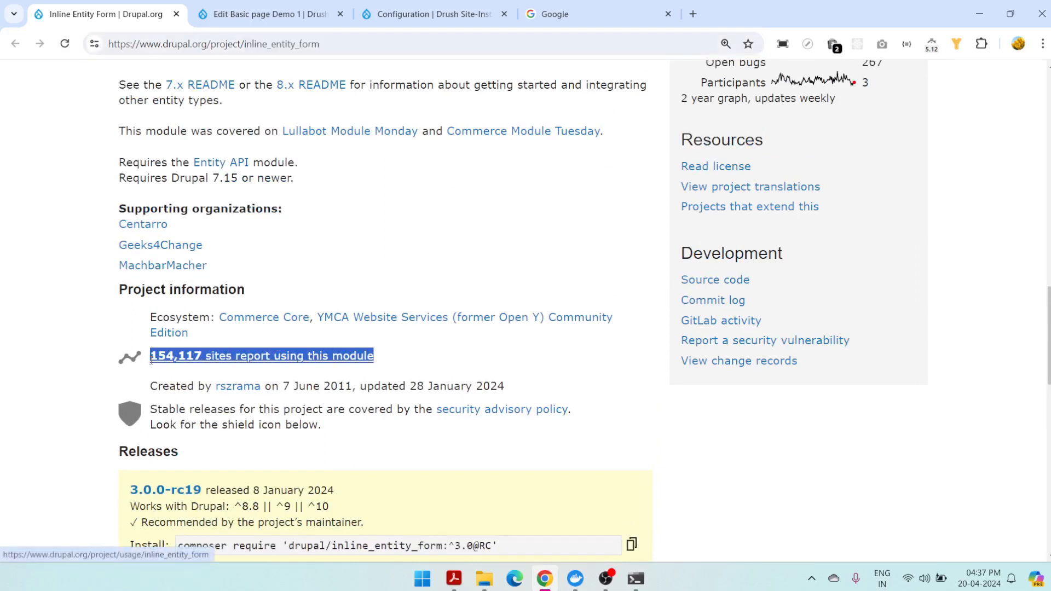
Step: Return to the Demo 1 edit form and look over its main fields and Article section
left_click(292, 15)
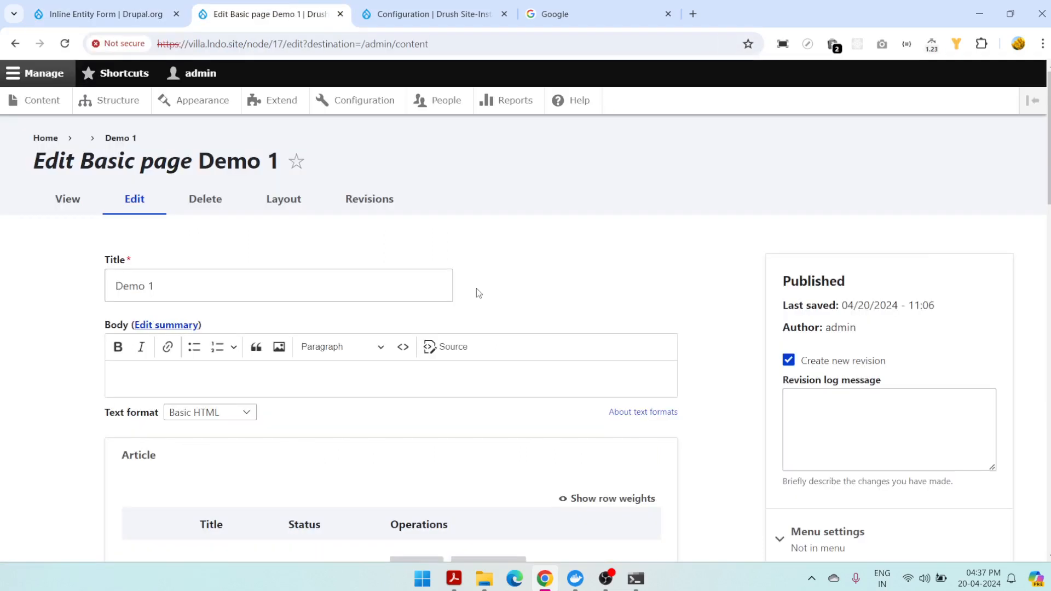
scroll(489, 339, "down", 2)
scroll(491, 347, "up", 2)
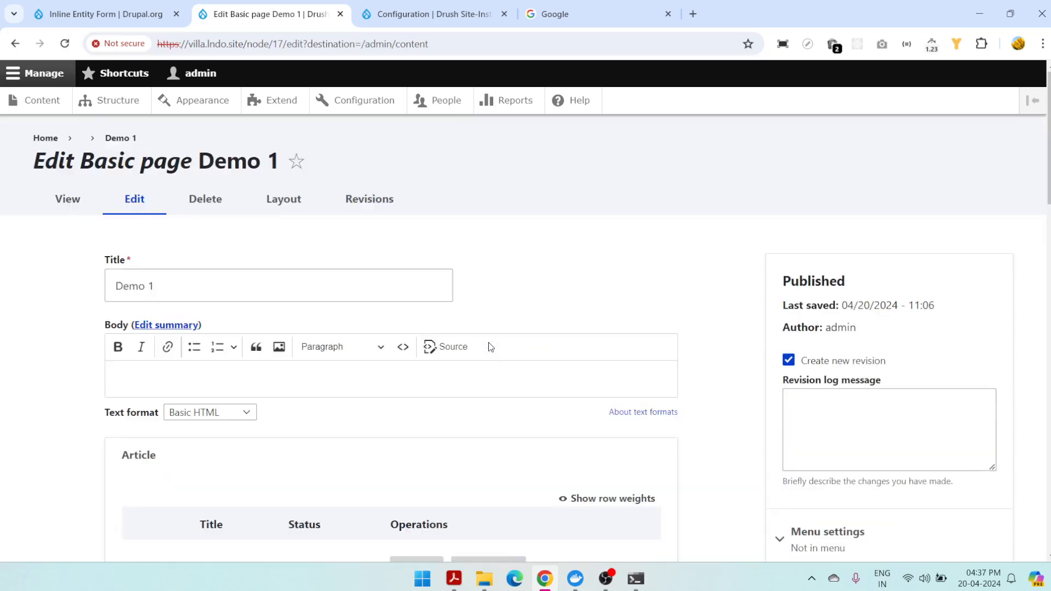